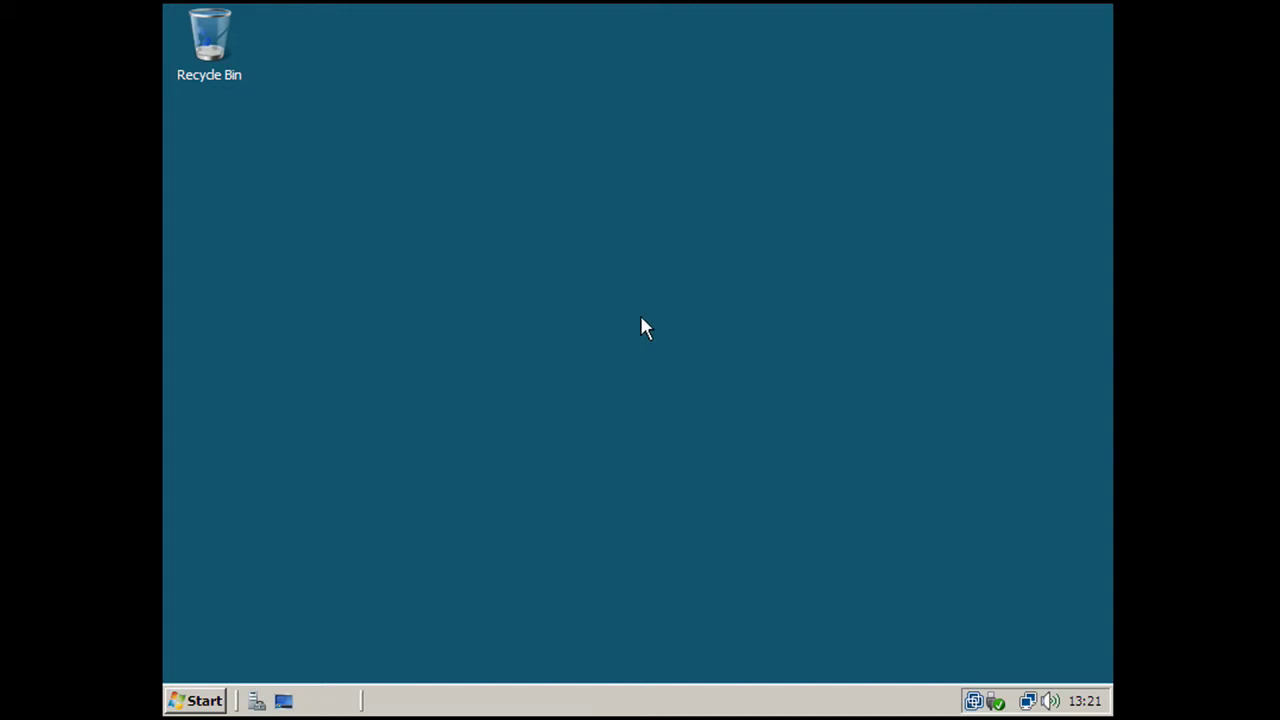
Launch Server Manager and browse to the empty Computers container under NETWORK.local in Active Directory Users and Computers.
click(198, 700)
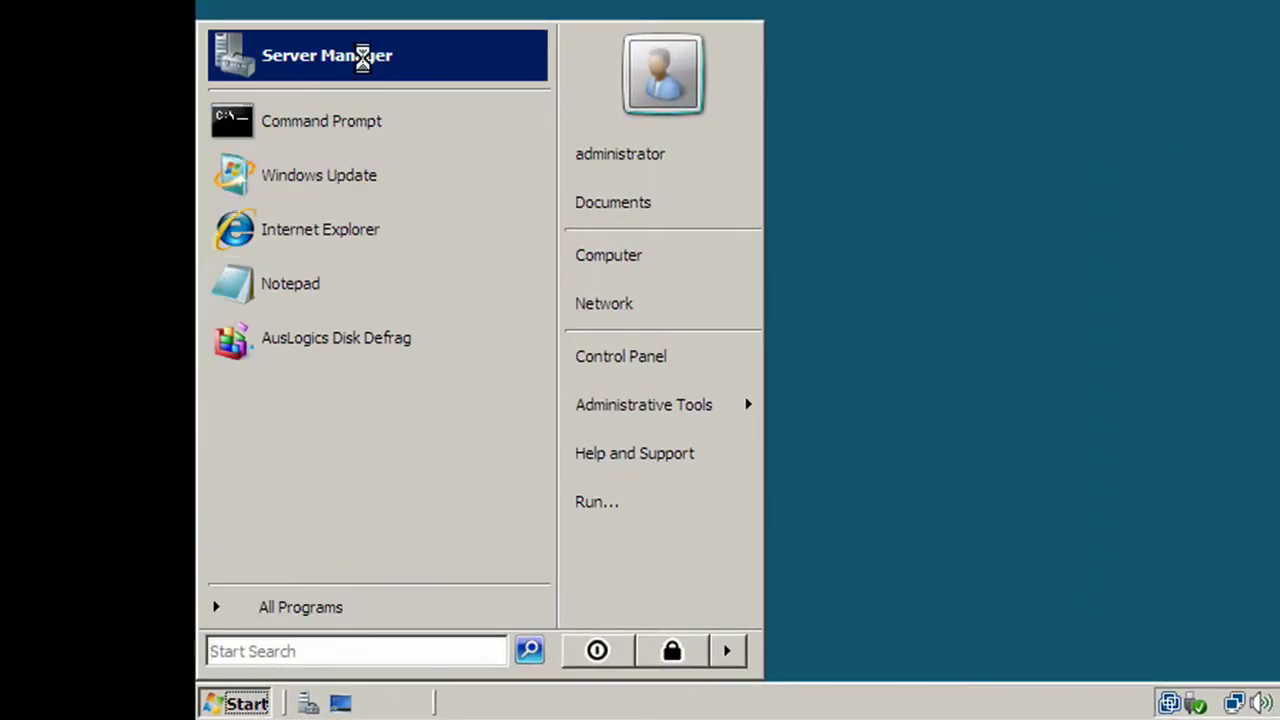
click(363, 57)
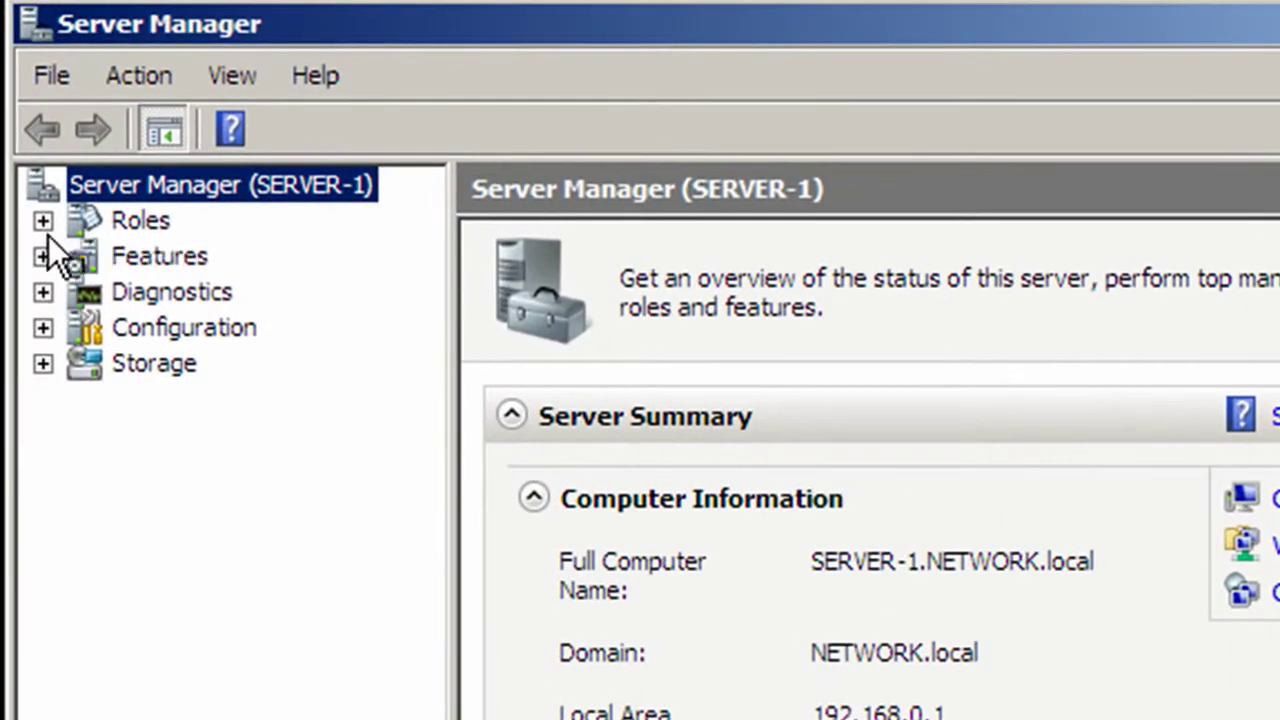
click(44, 222)
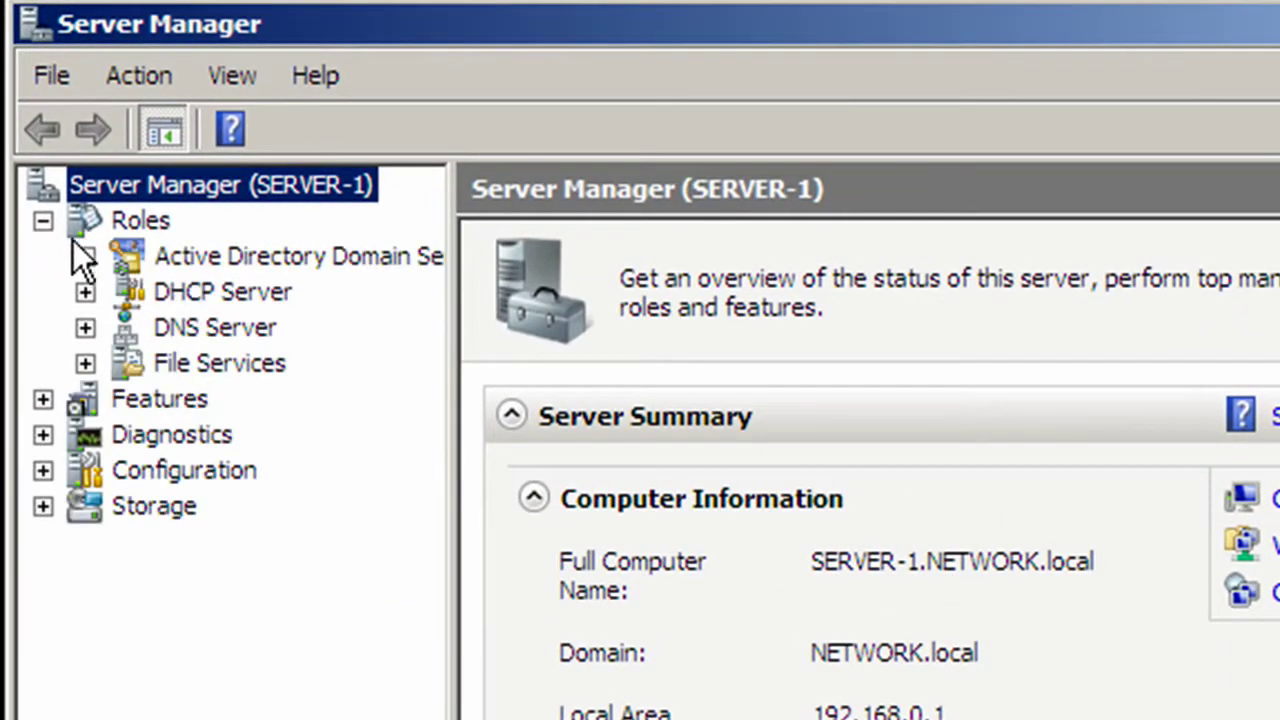
click(87, 256)
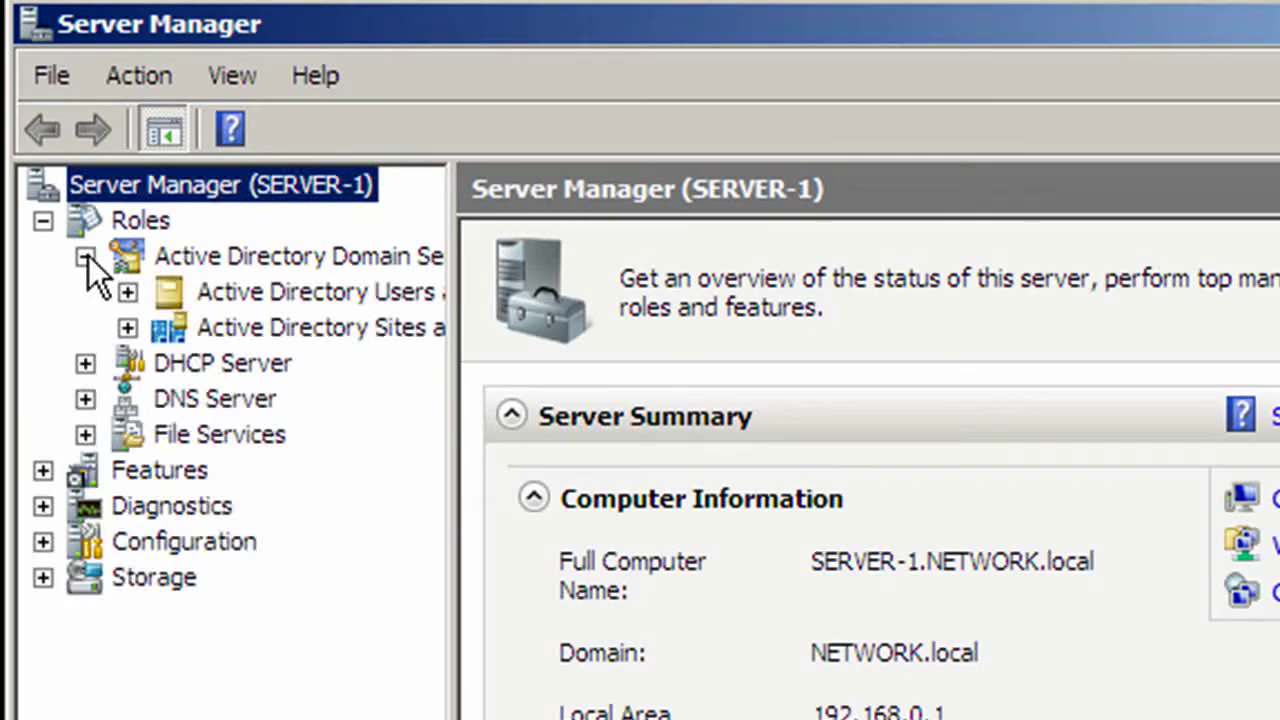
click(129, 294)
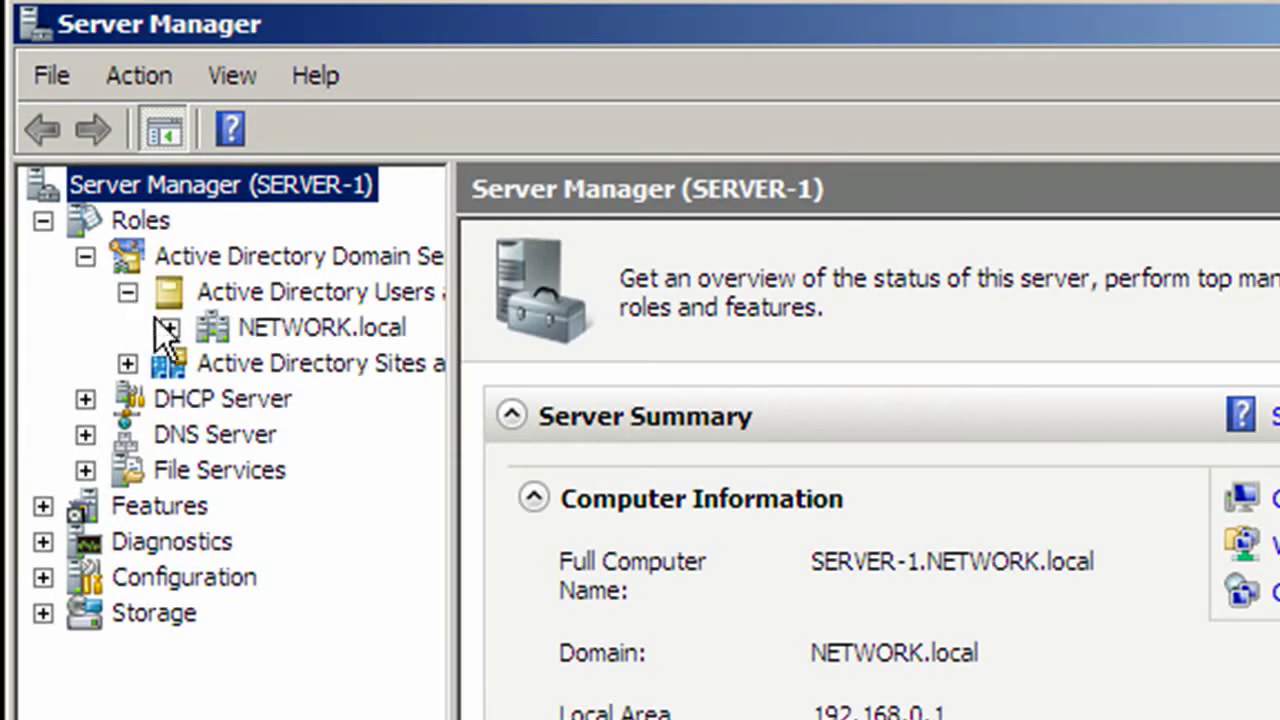
click(171, 327)
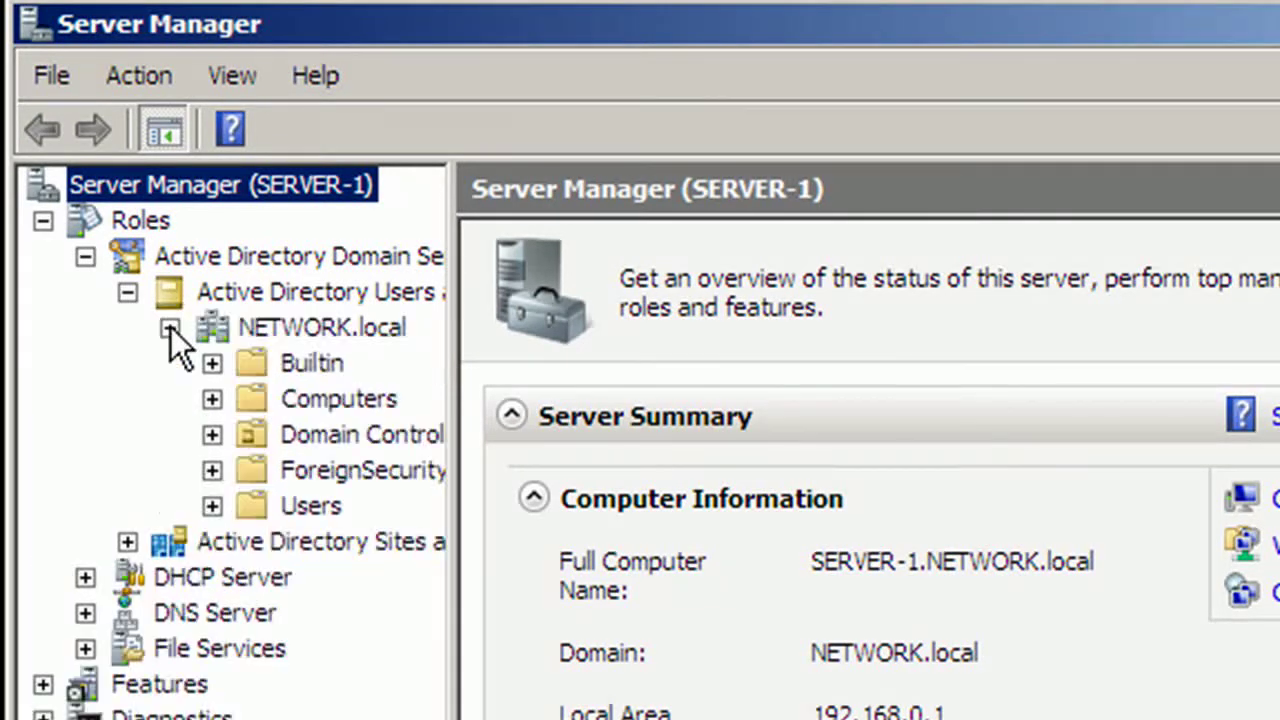
click(222, 399)
click(249, 405)
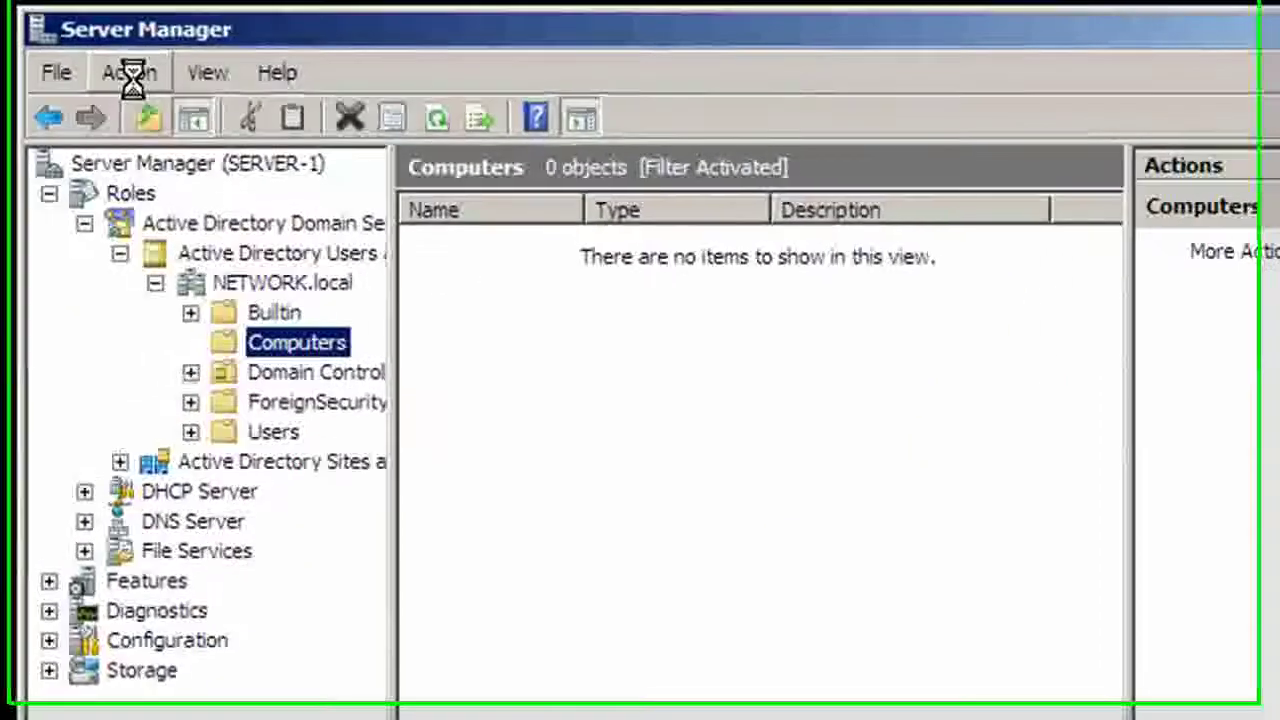
Start creating a new computer account in NETWORK.local/Computers via Action > New > Computer.
click(215, 50)
mouse_move(273, 188)
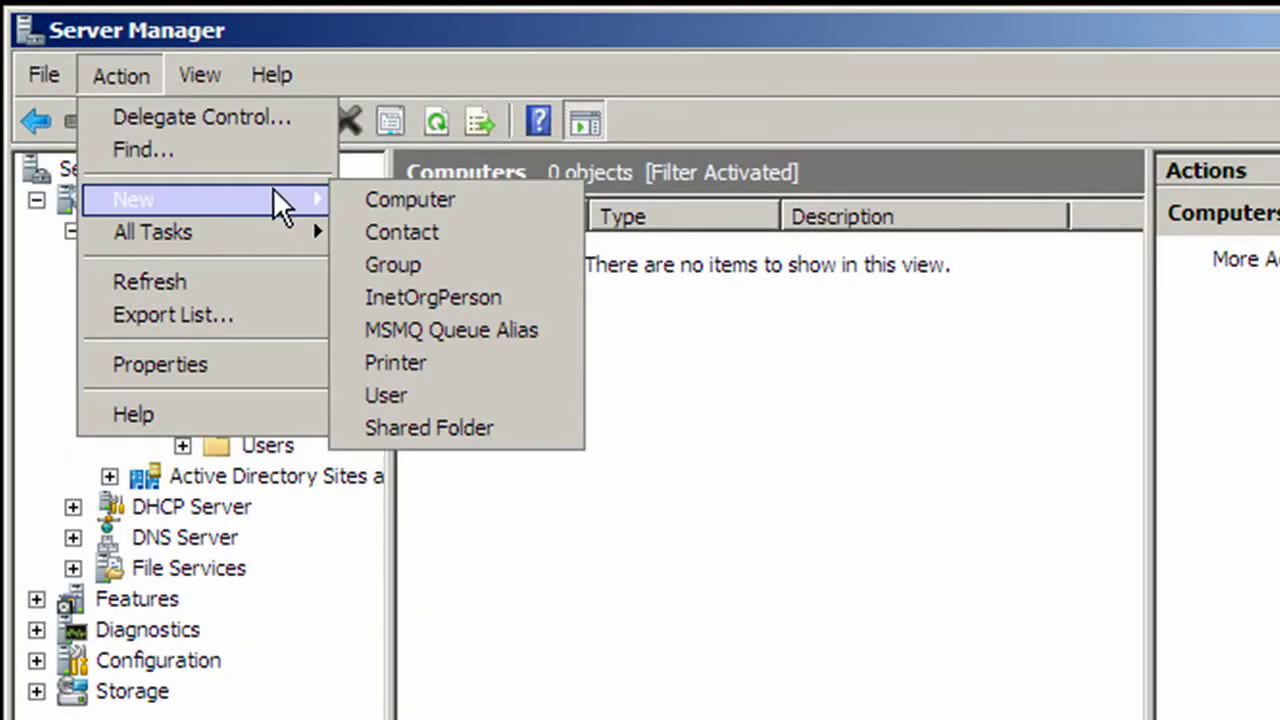
click(367, 203)
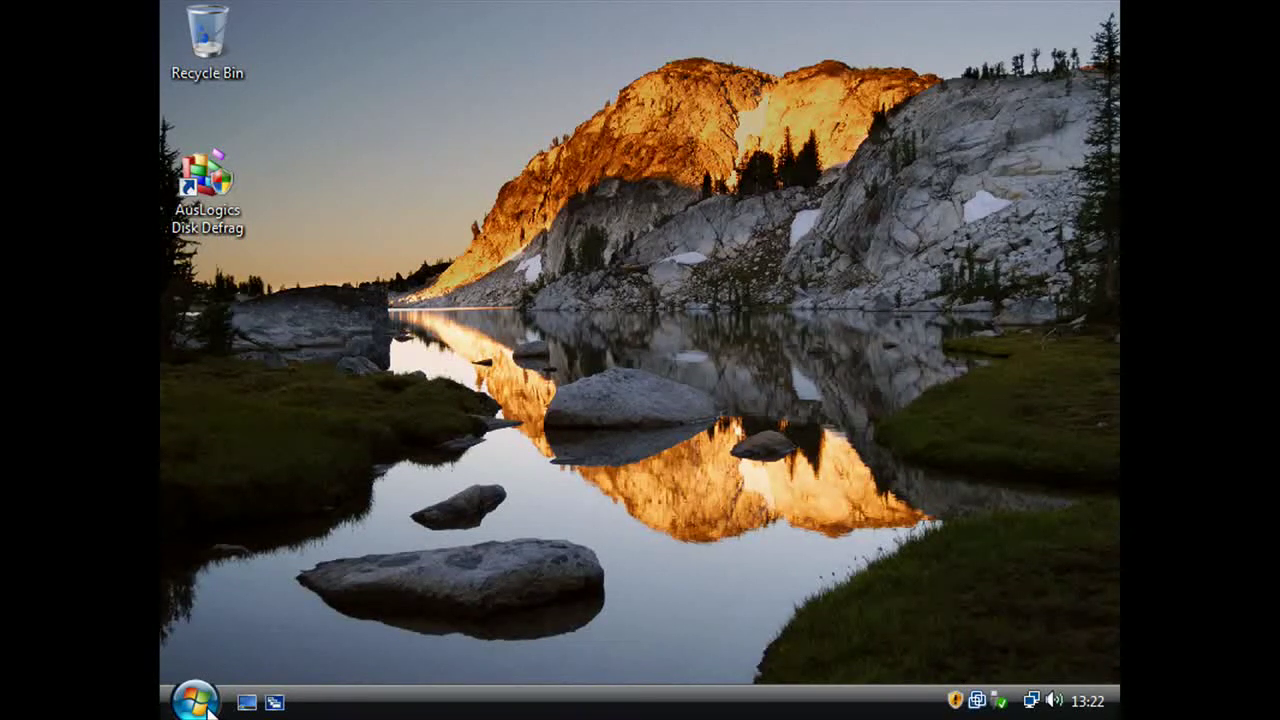
On the Vista PC, launch the Welcome Center from the Start menu.
click(195, 700)
click(305, 236)
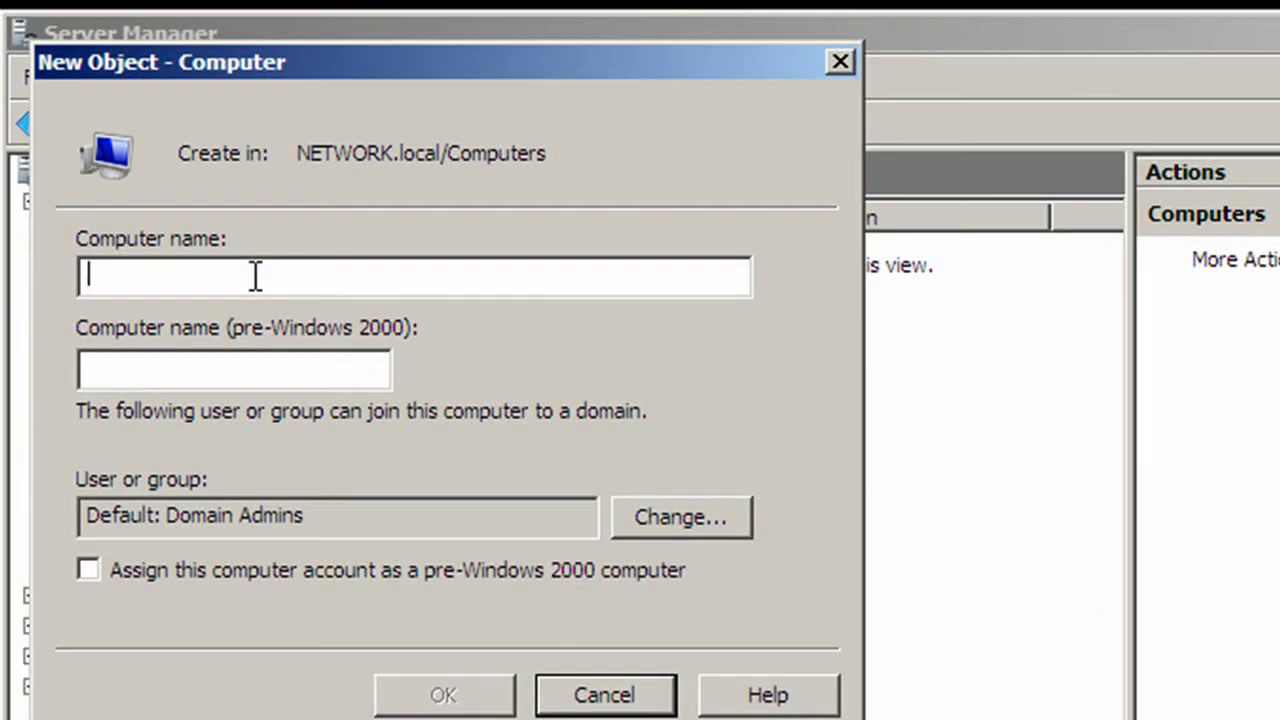
Name the new computer account VMPC-2 and confirm its creation.
text(VM)
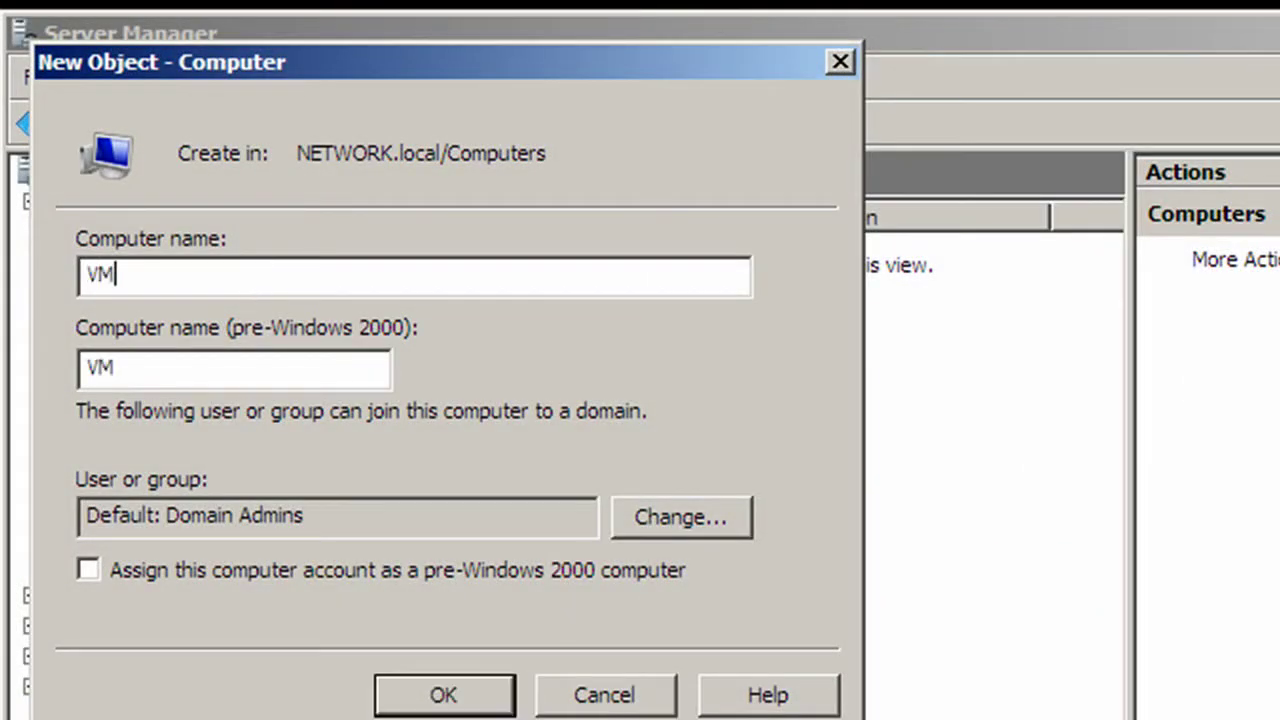
text(PC-2)
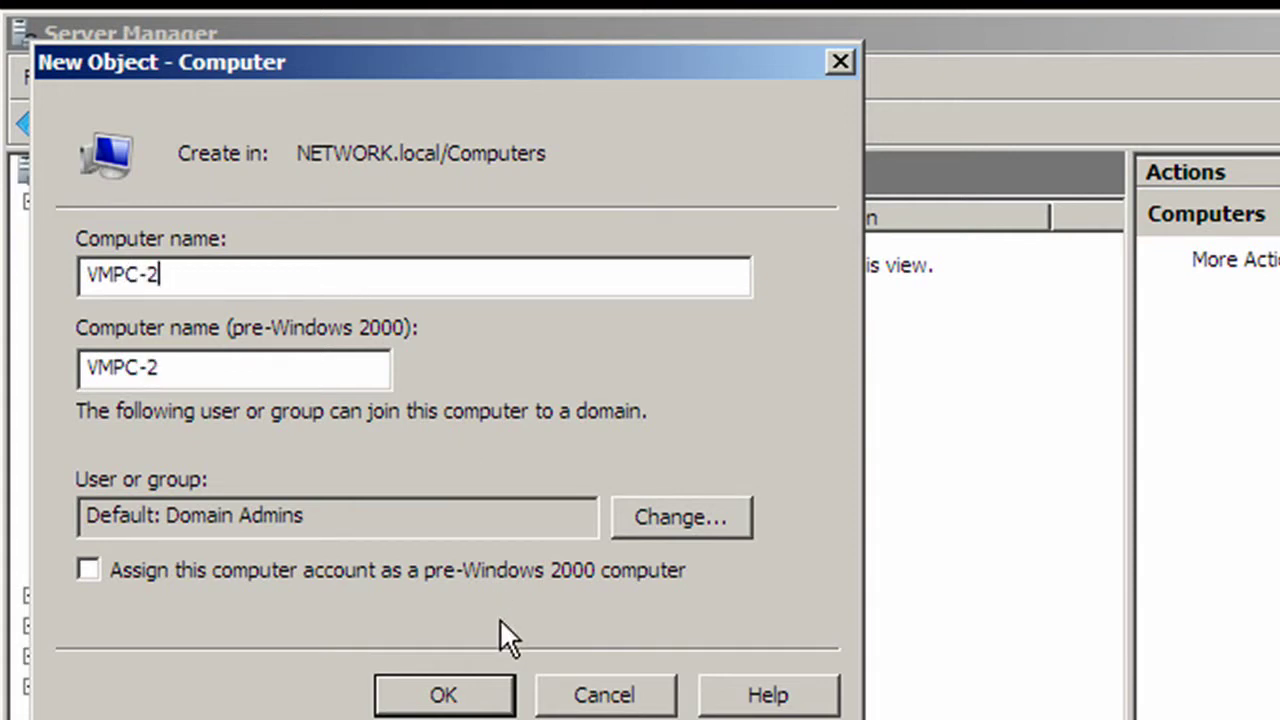
click(476, 694)
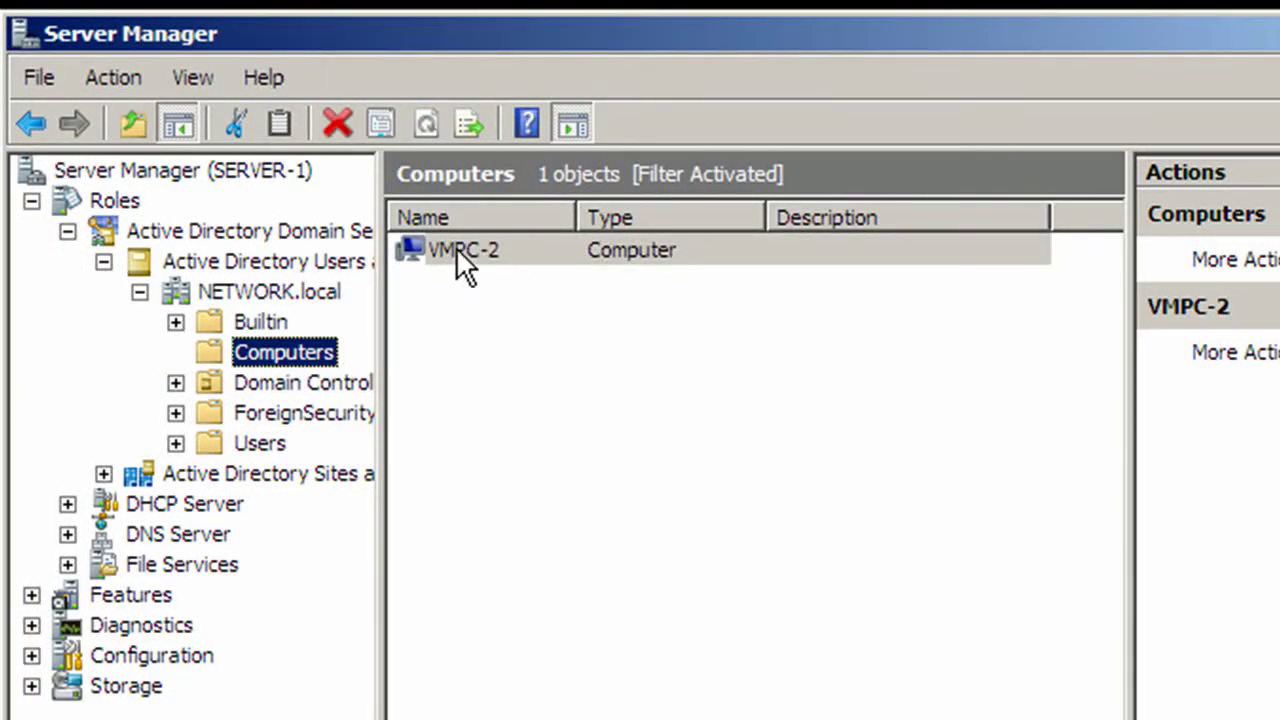
Trust VMPC-2 for delegation to any service (Kerberos only), then close Server Manager.
right_click(456, 247)
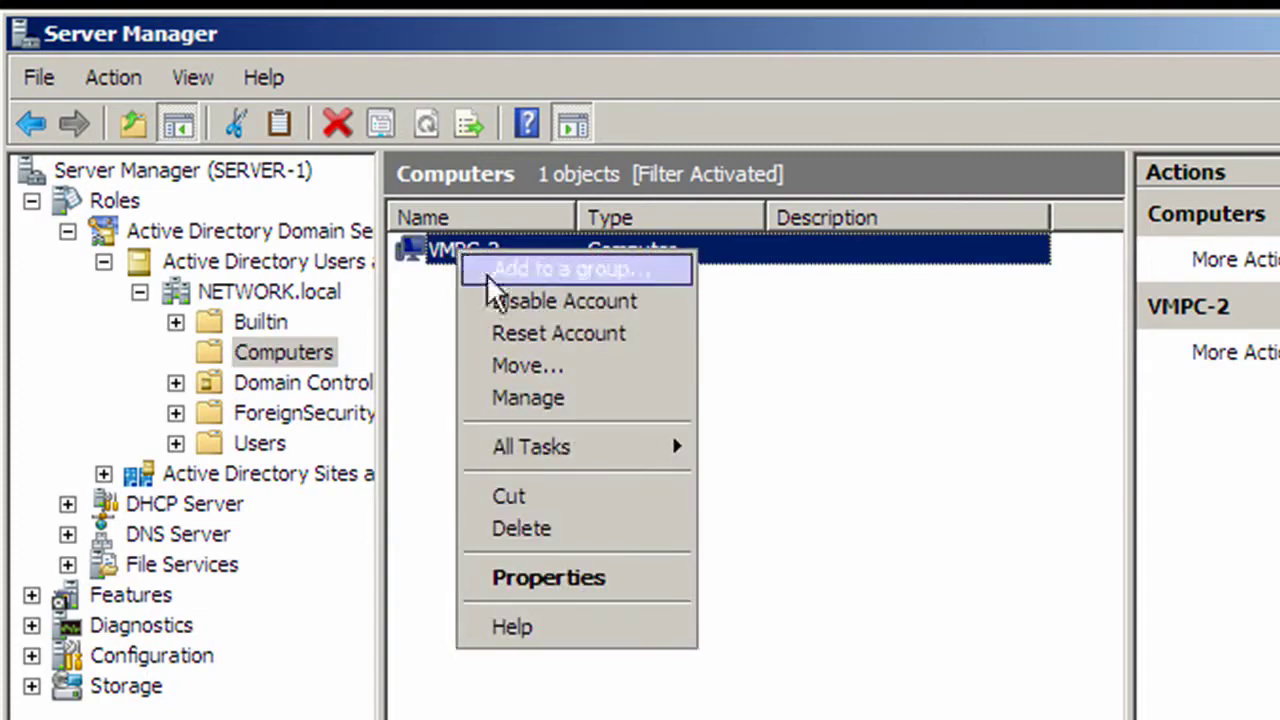
click(583, 578)
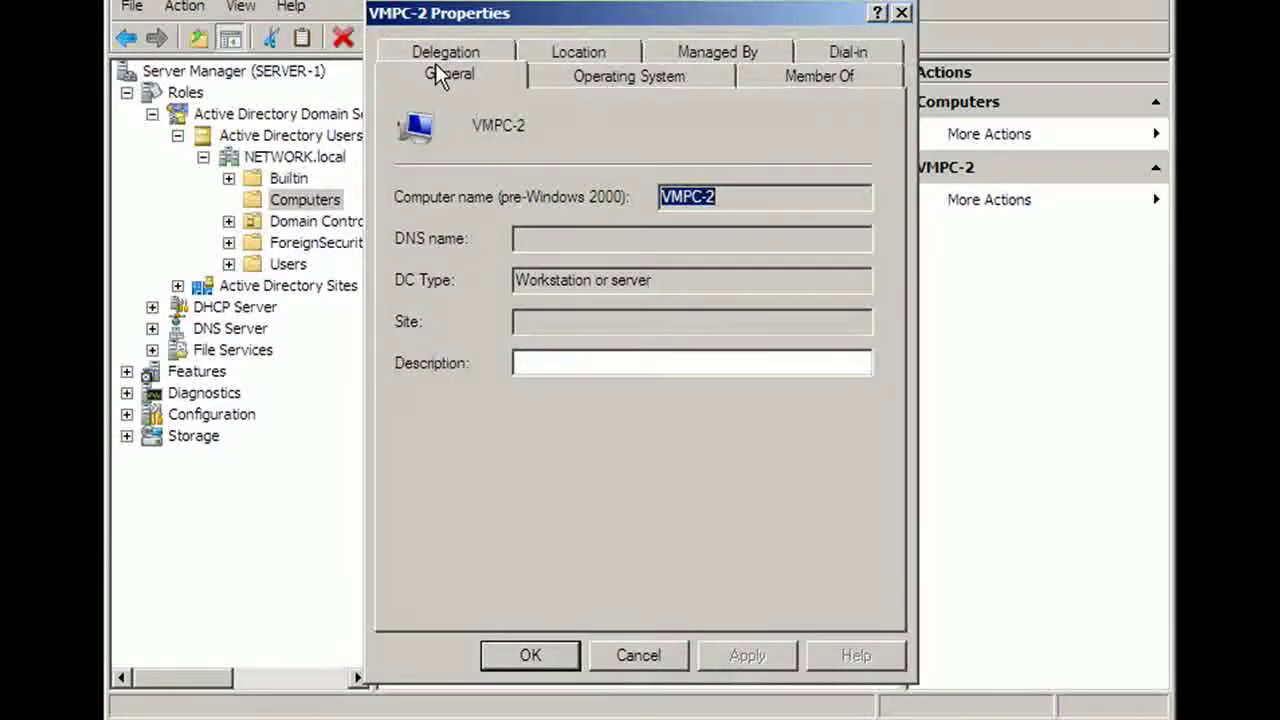
click(425, 55)
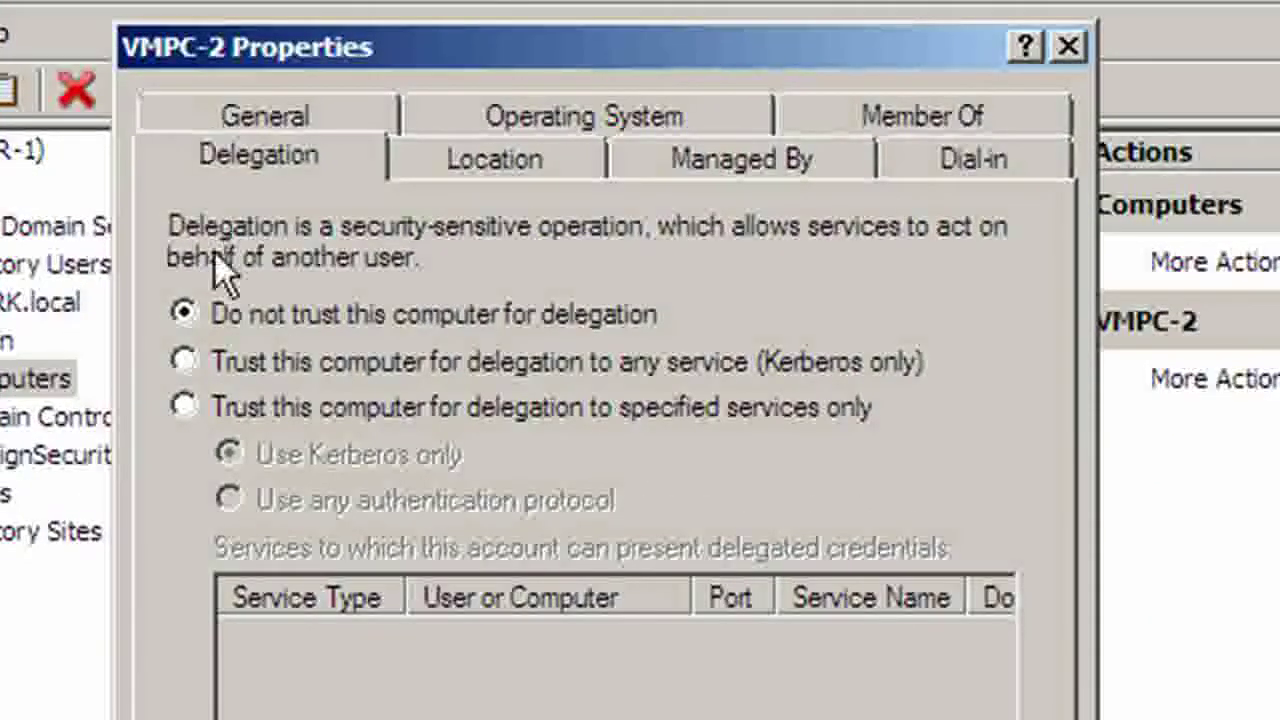
click(189, 364)
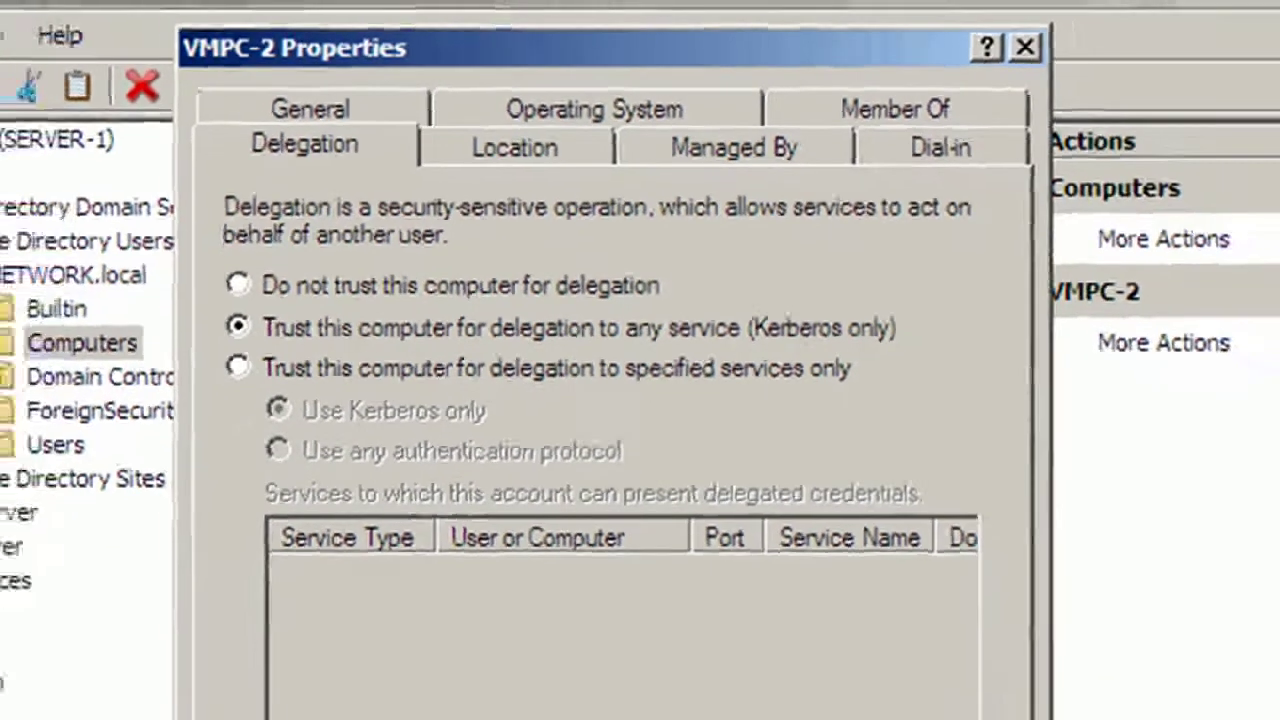
click(563, 669)
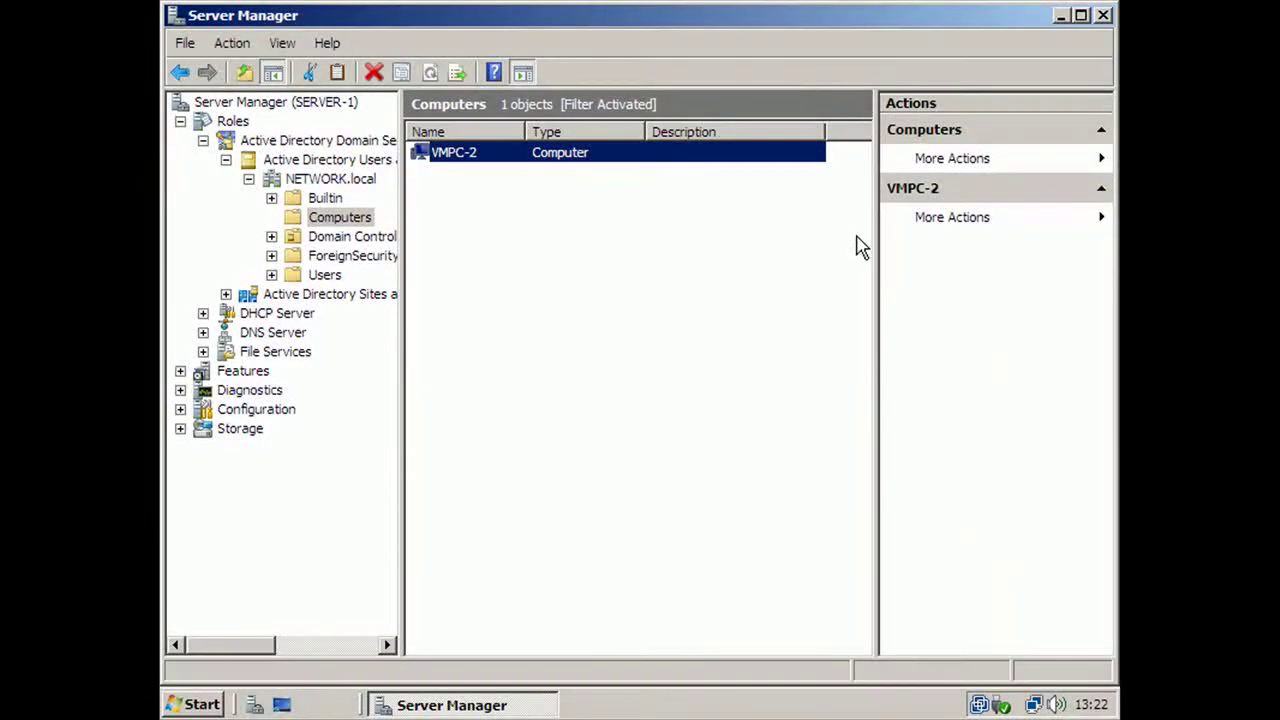
click(1104, 16)
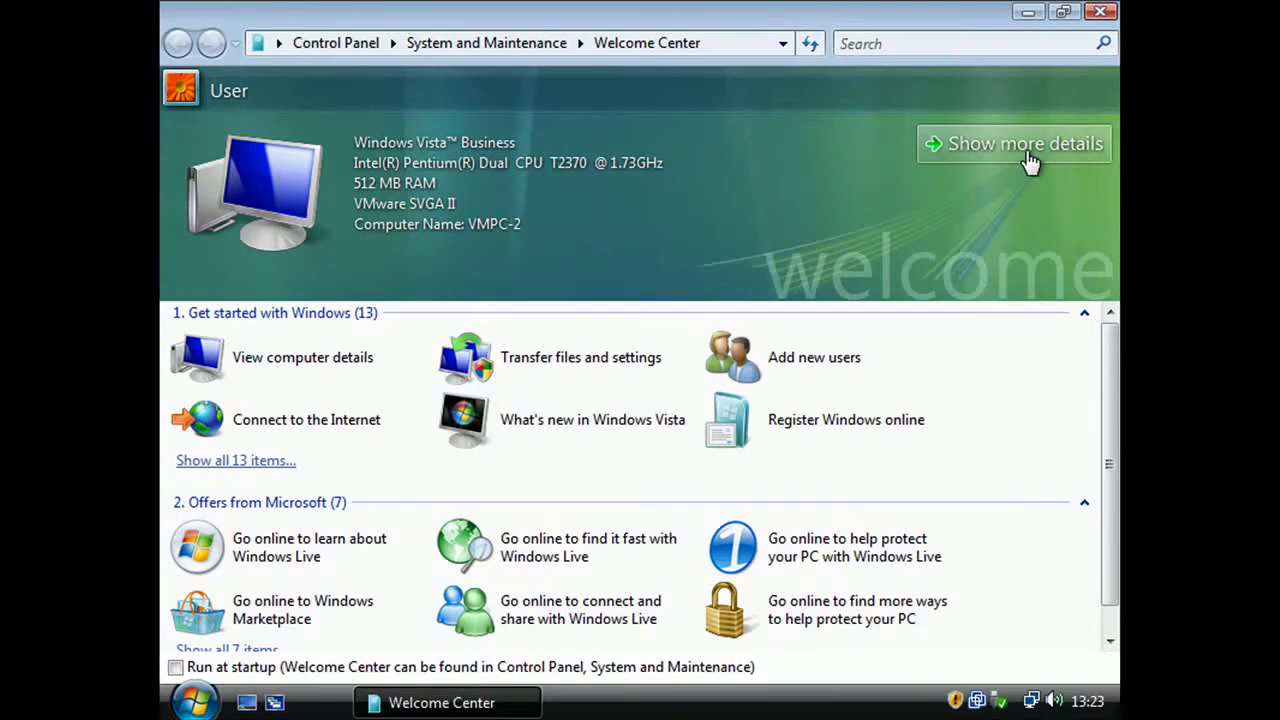
Open the Vista System page showing VMPC-2 in WORKGROUP and request to change settings.
click(1030, 160)
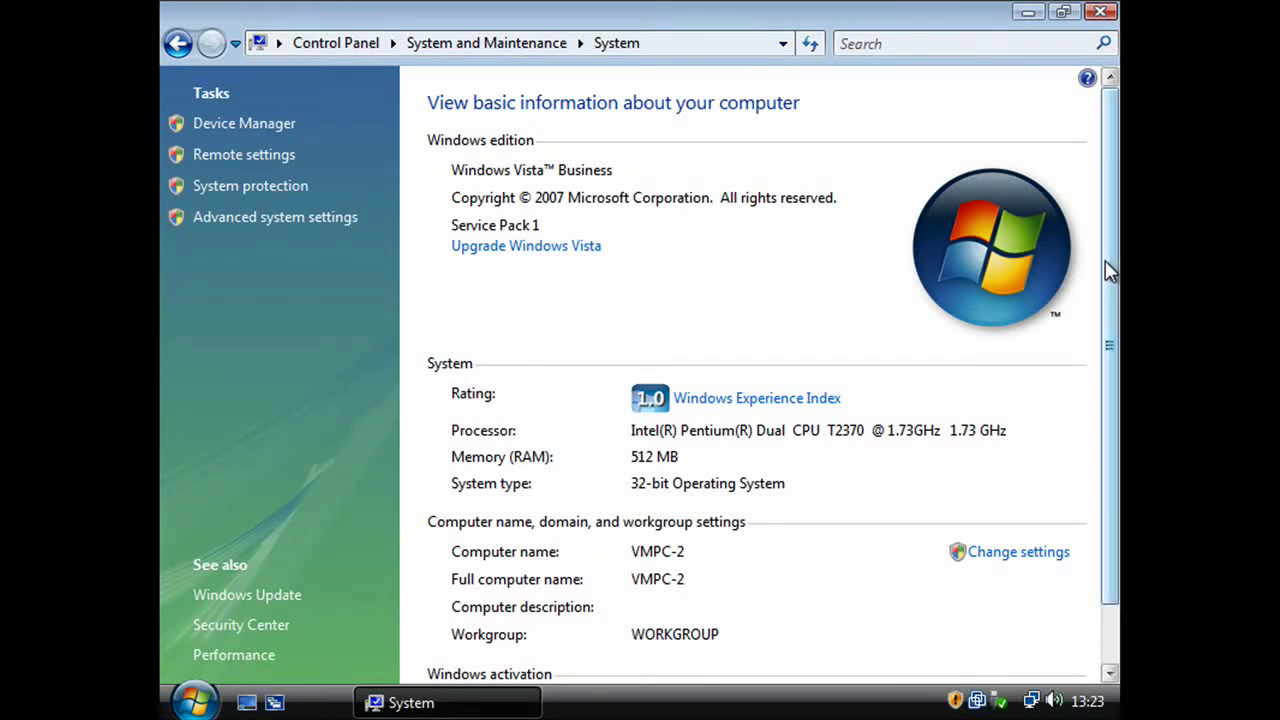
drag(1108, 270, 1108, 343)
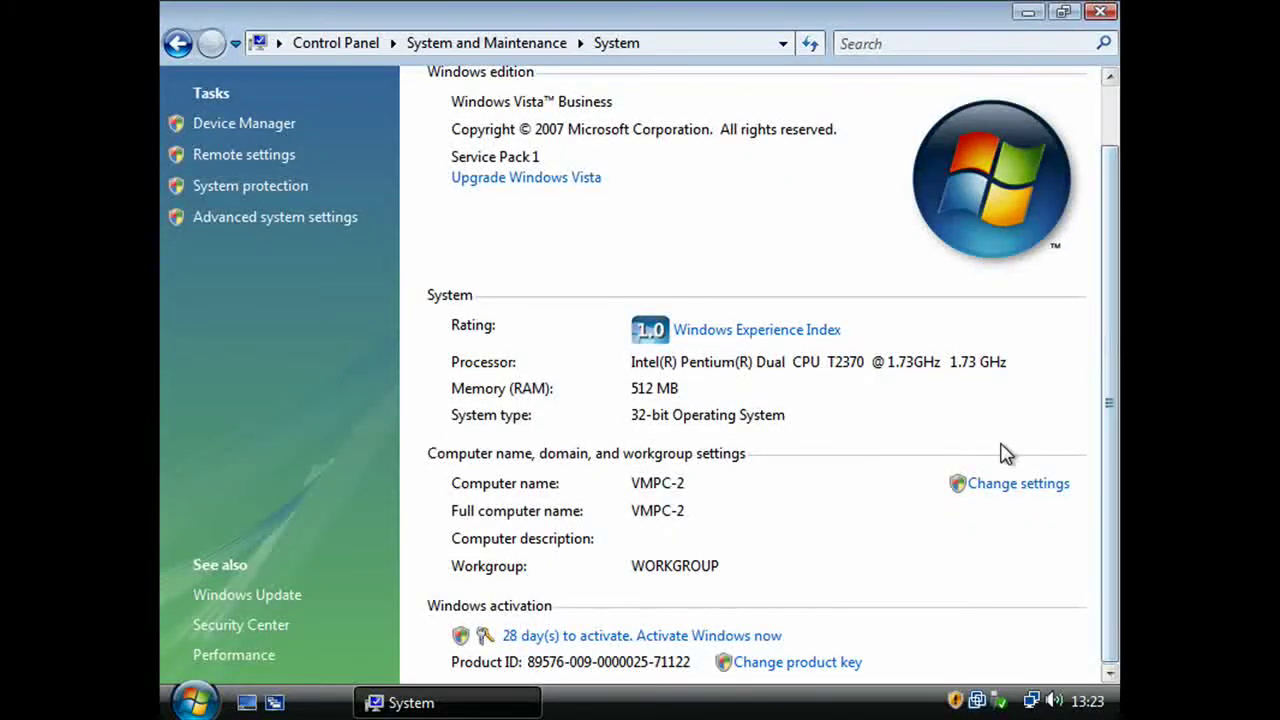
click(1003, 482)
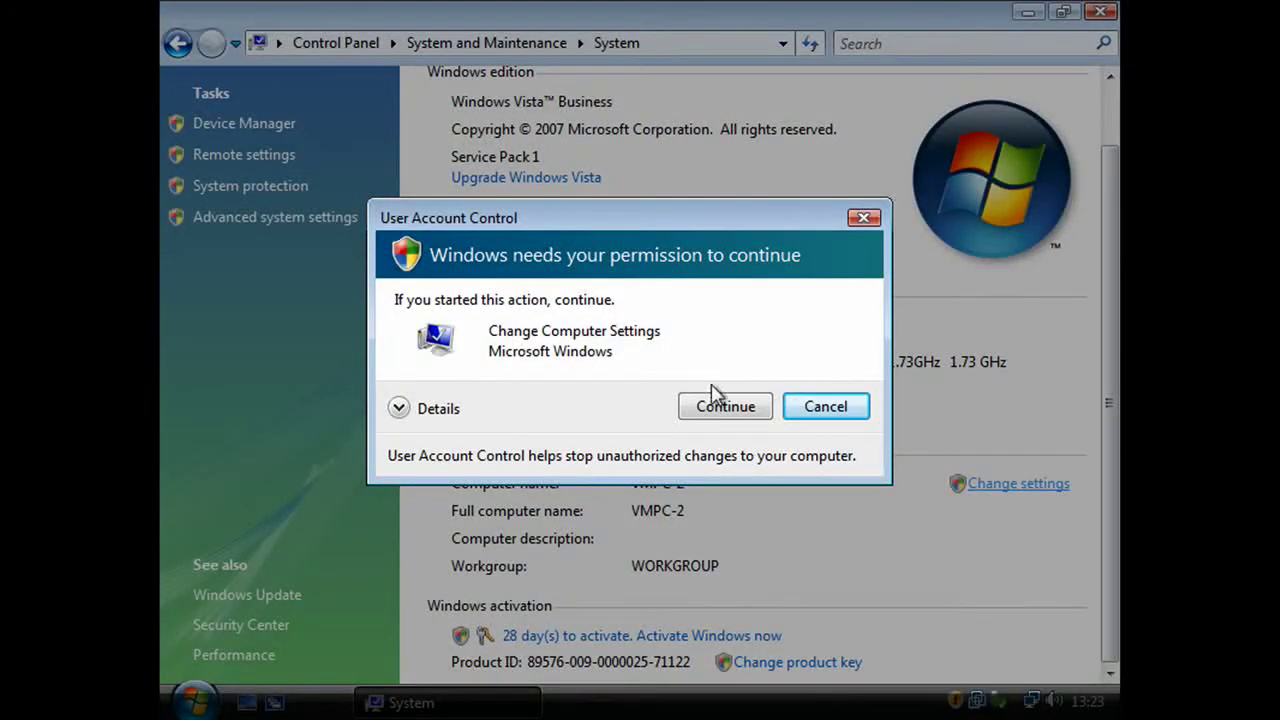
Switch VMPC-2's membership from WORKGROUP to the domain NETWORK.local and submit.
click(725, 408)
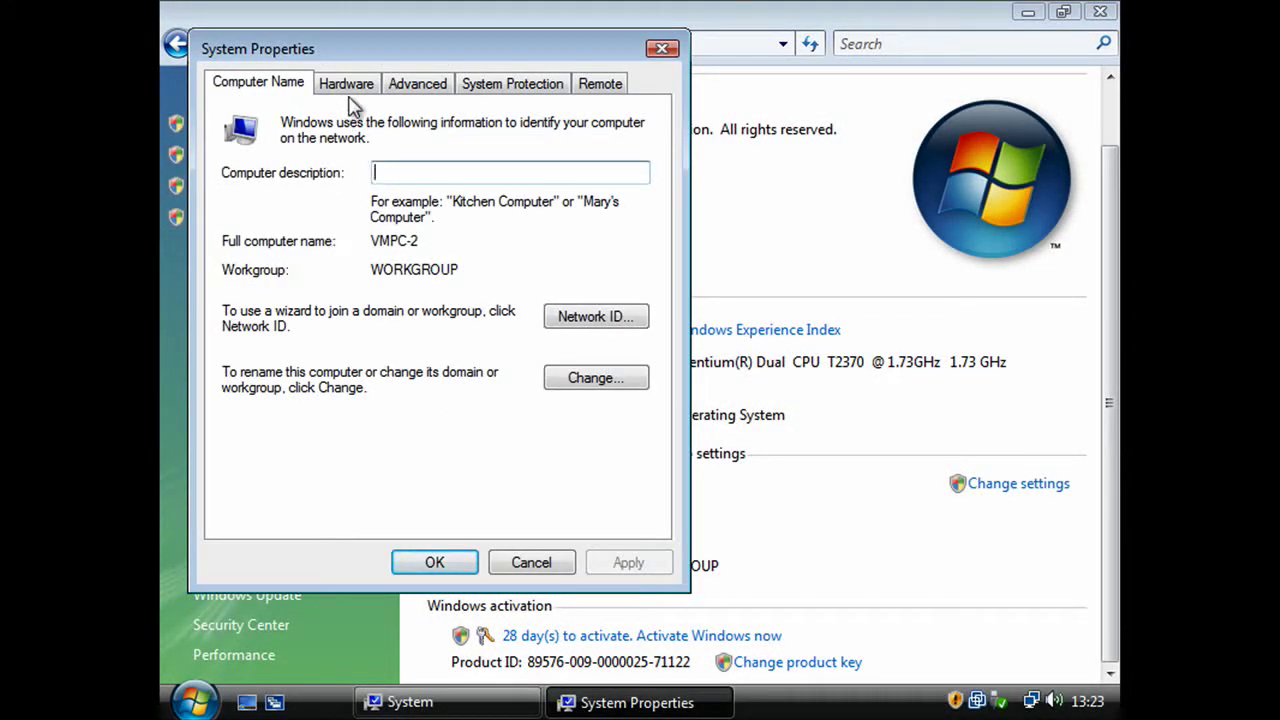
click(603, 377)
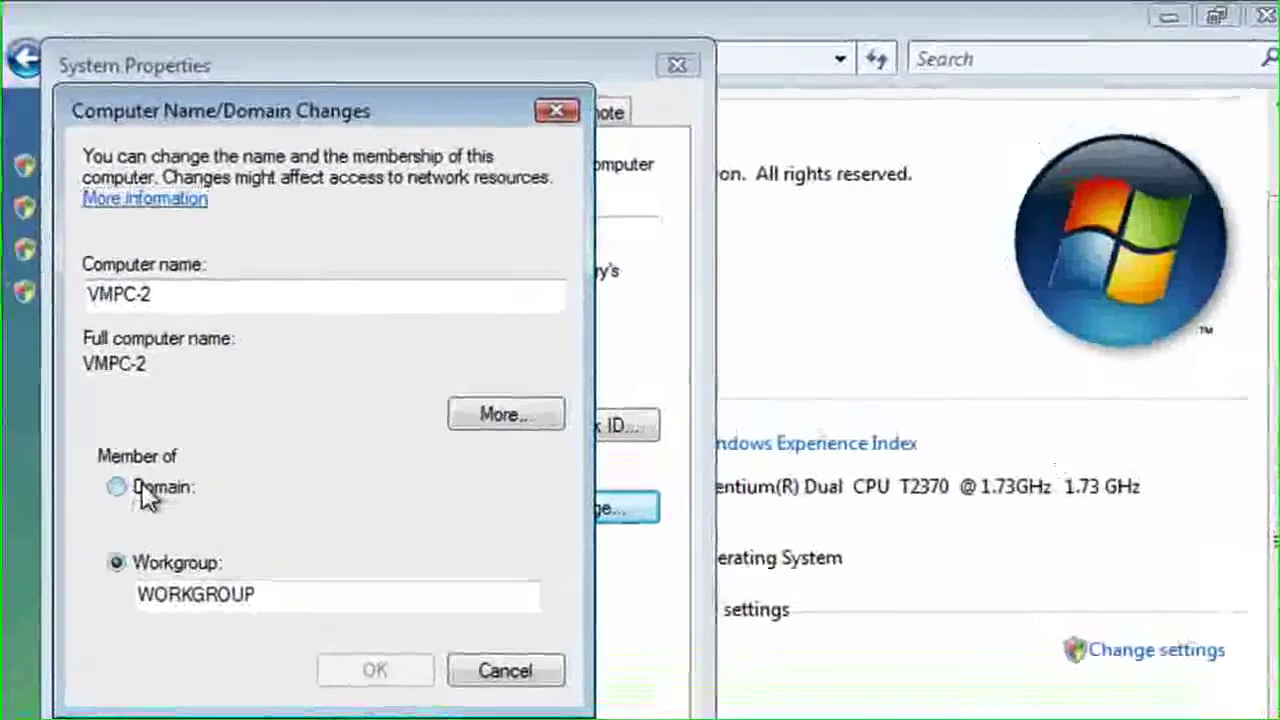
click(270, 363)
click(209, 528)
text(NETWORK.local)
click(340, 674)
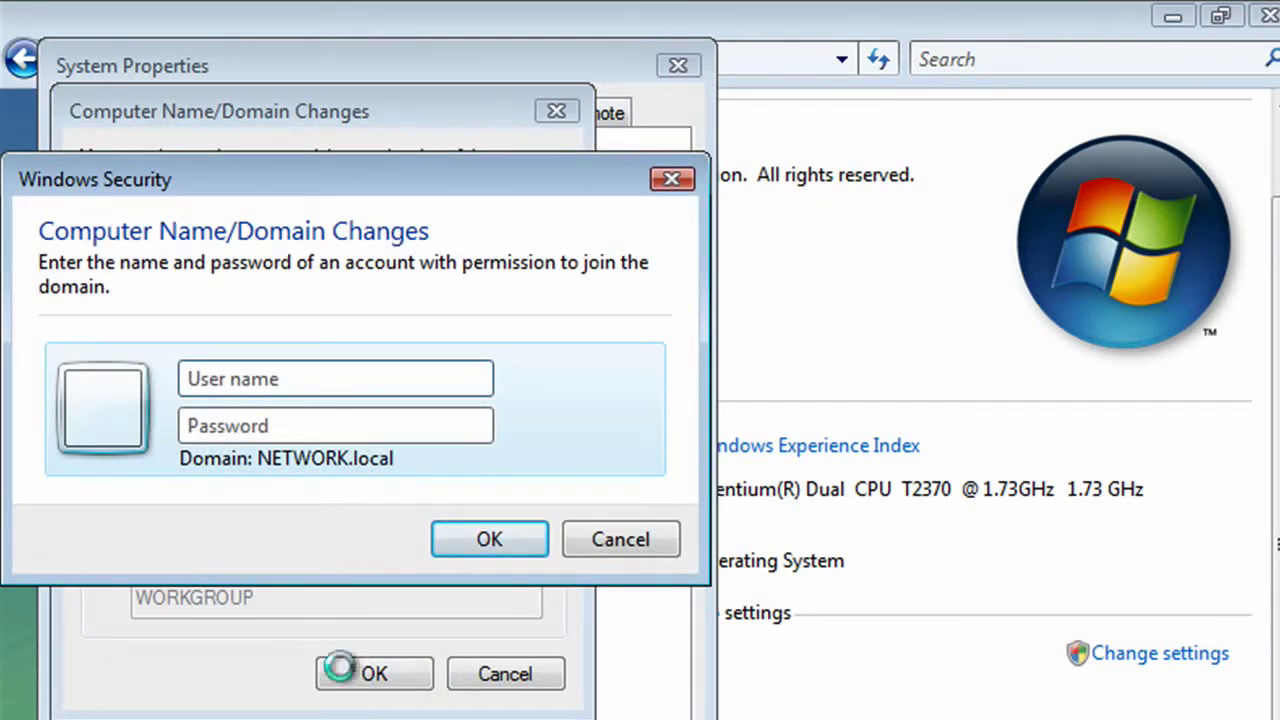
Authenticate as the domain administrator, acknowledge the NETWORK.local welcome and restart notices, and close System Properties.
text(administrator)
key(Tab)
text(pass)
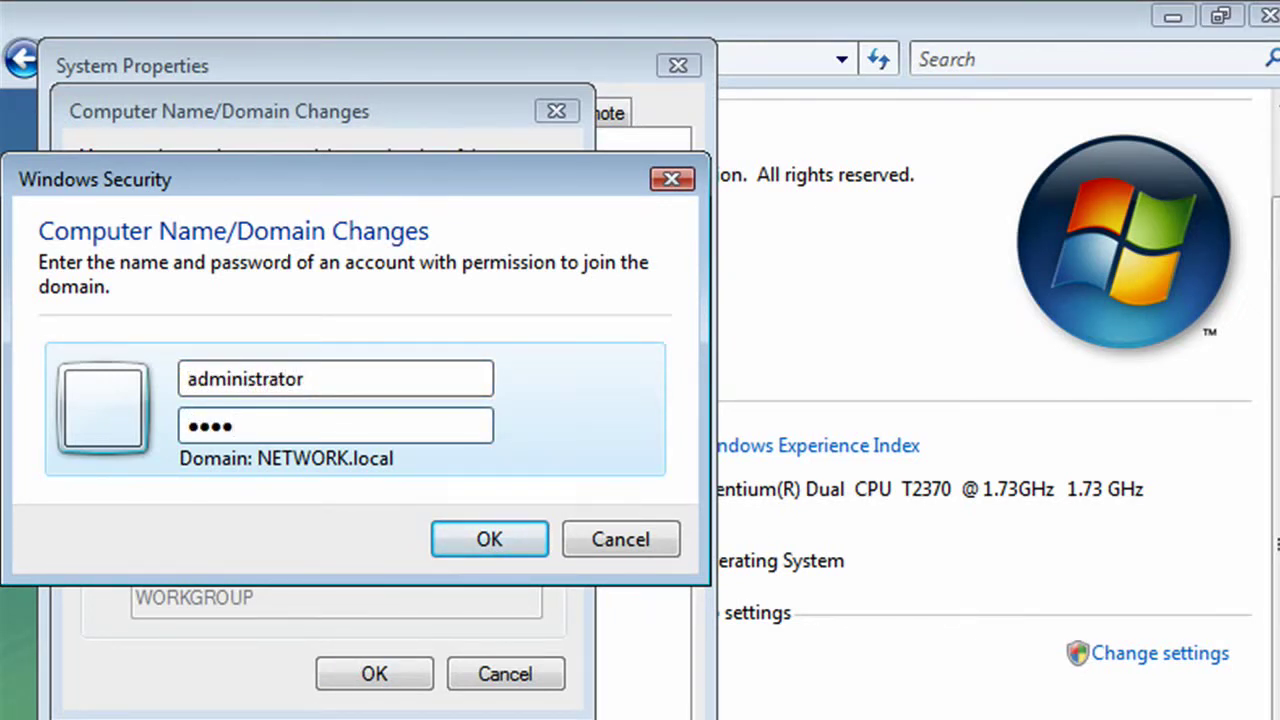
text(word)
click(486, 546)
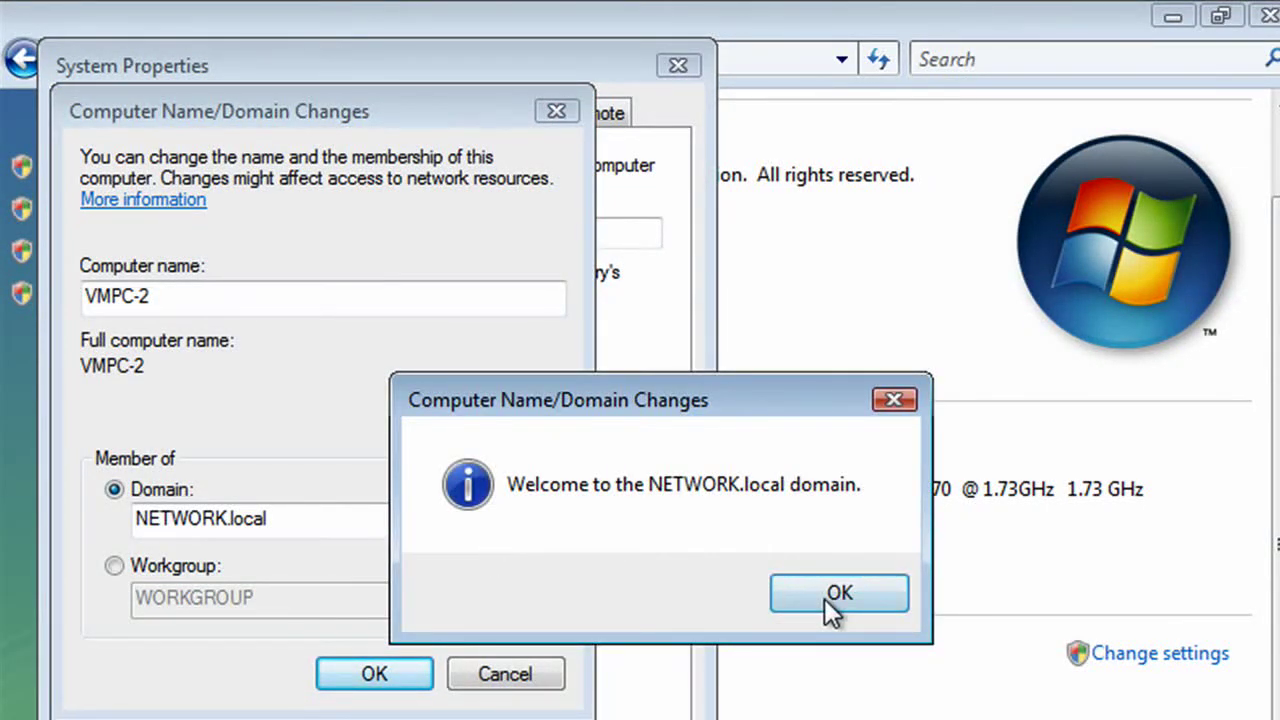
click(826, 598)
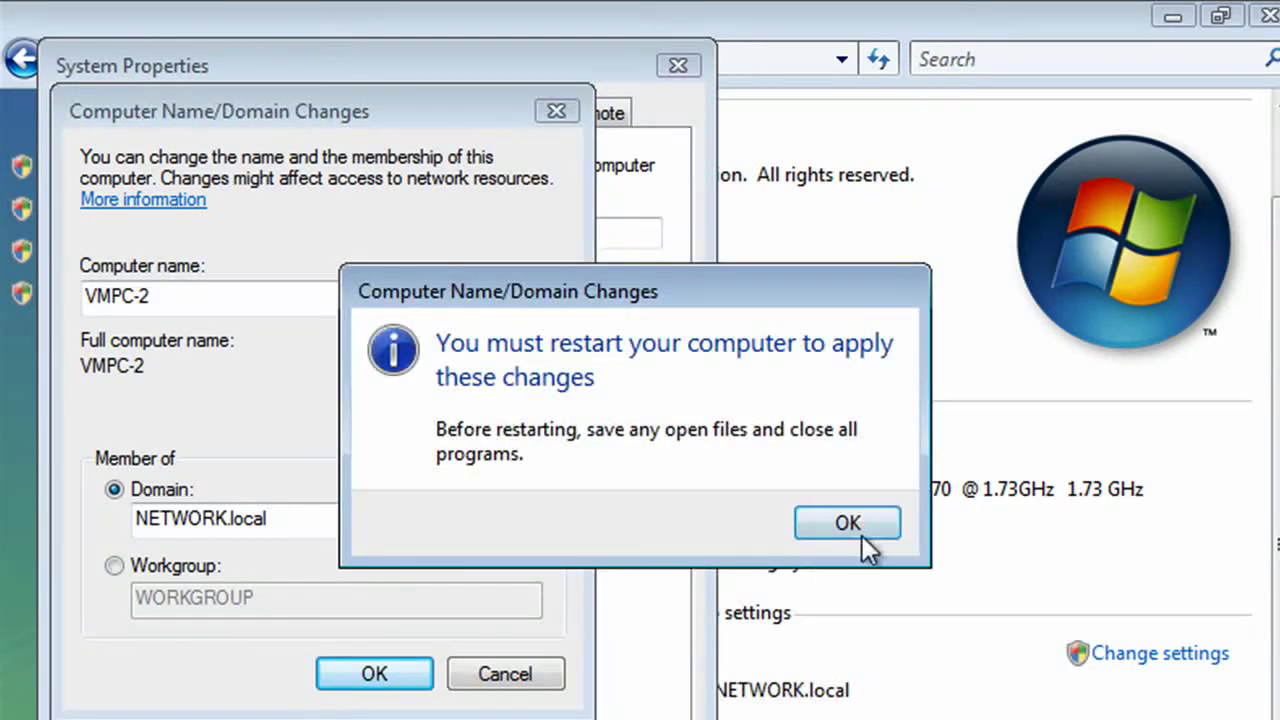
click(860, 523)
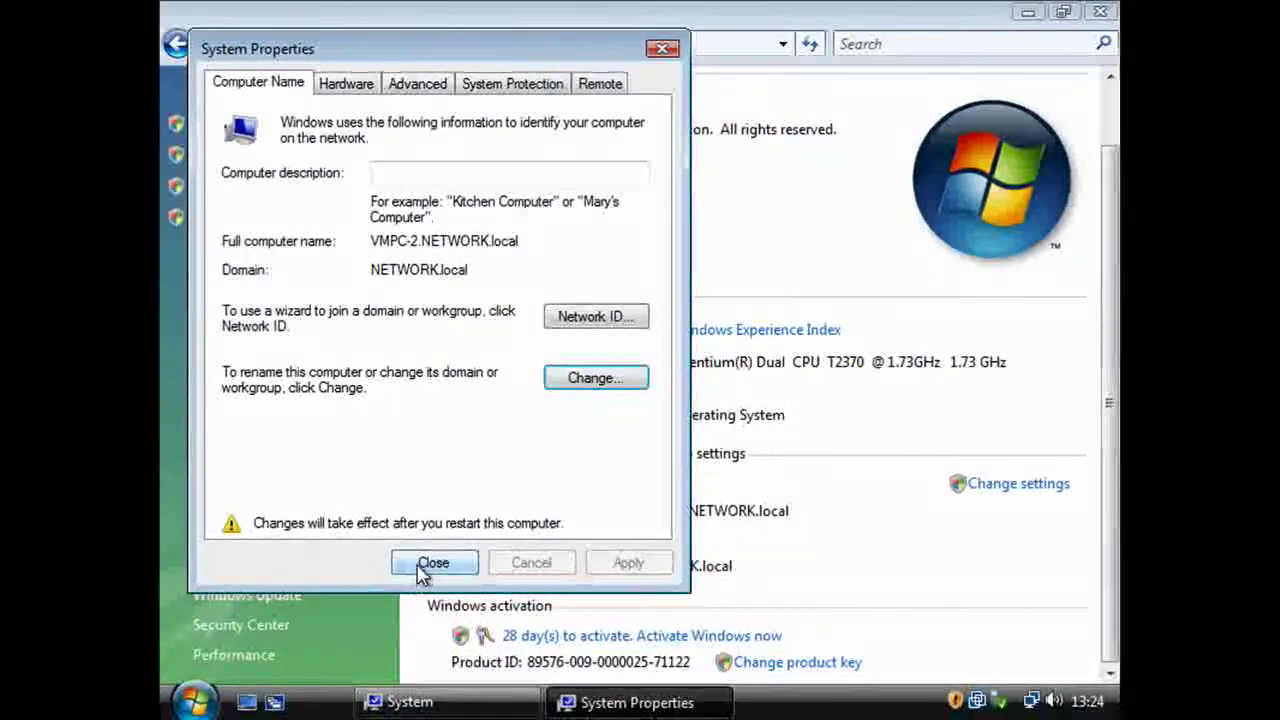
click(430, 563)
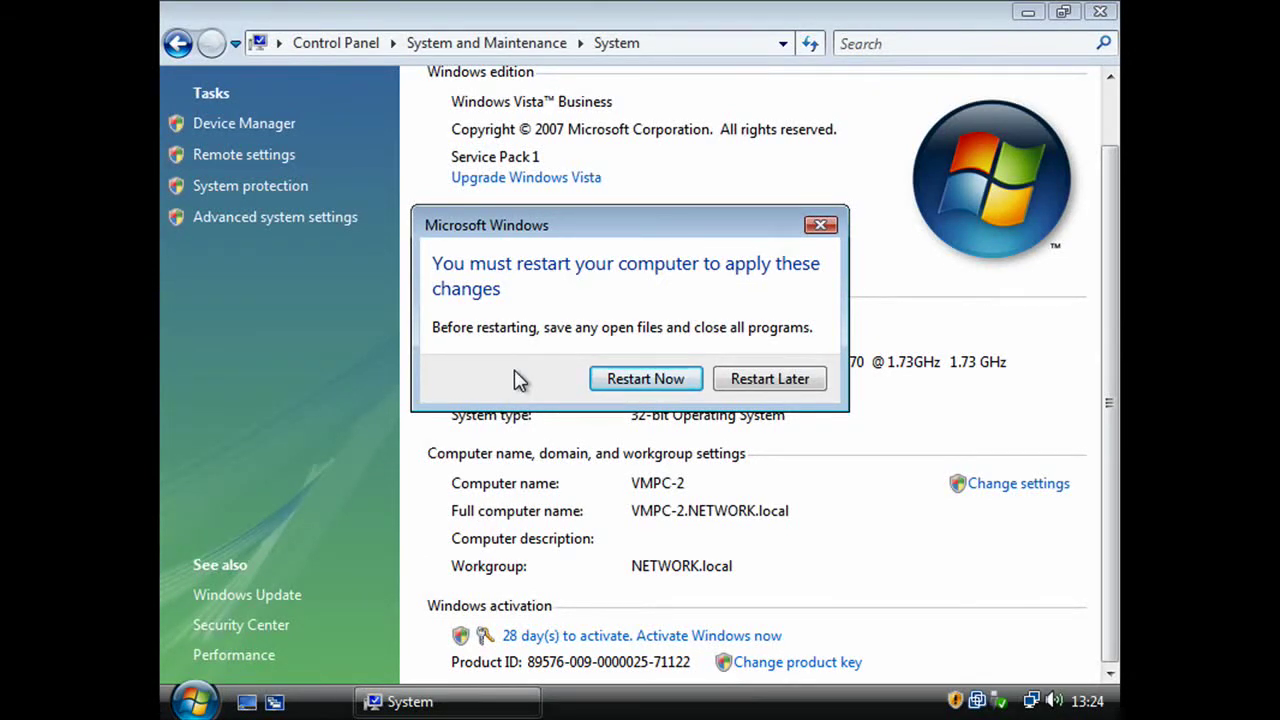
Restart the Vista PC now to apply the domain join.
click(620, 381)
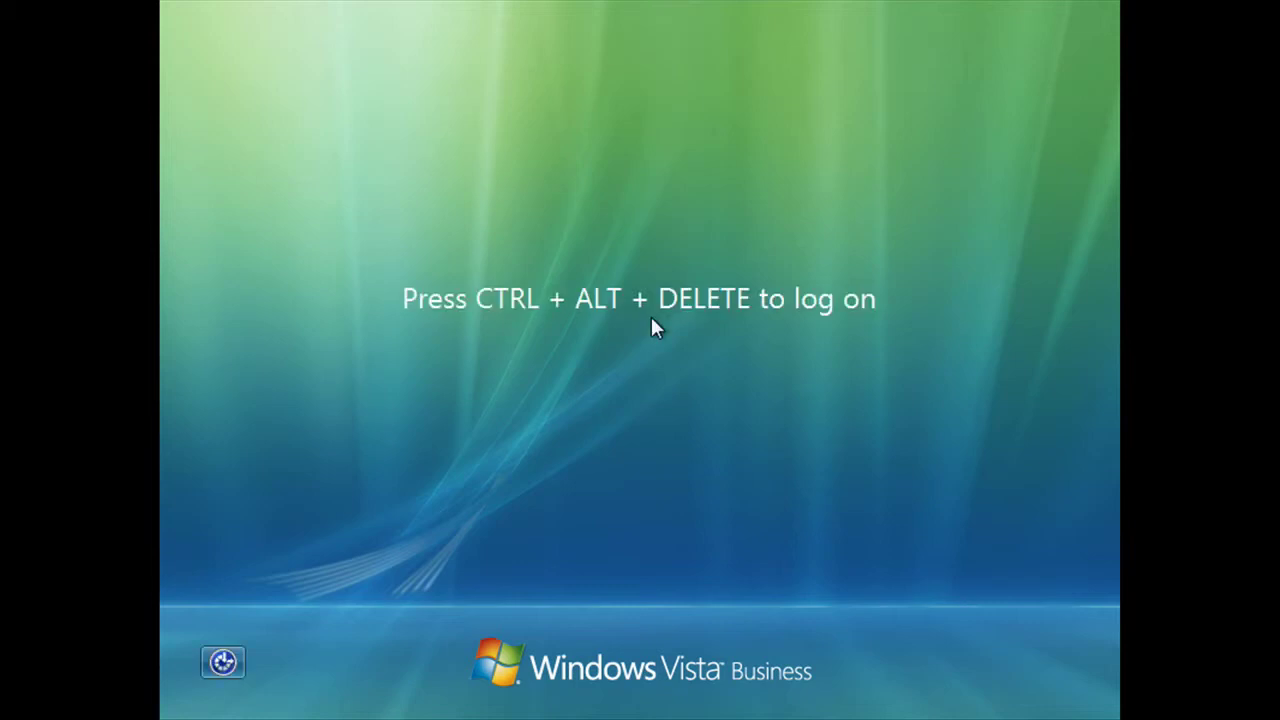
Log on as NETWORK\administrator with the account password, correcting a typo in the user name.
key(ctrl+alt+Delete)
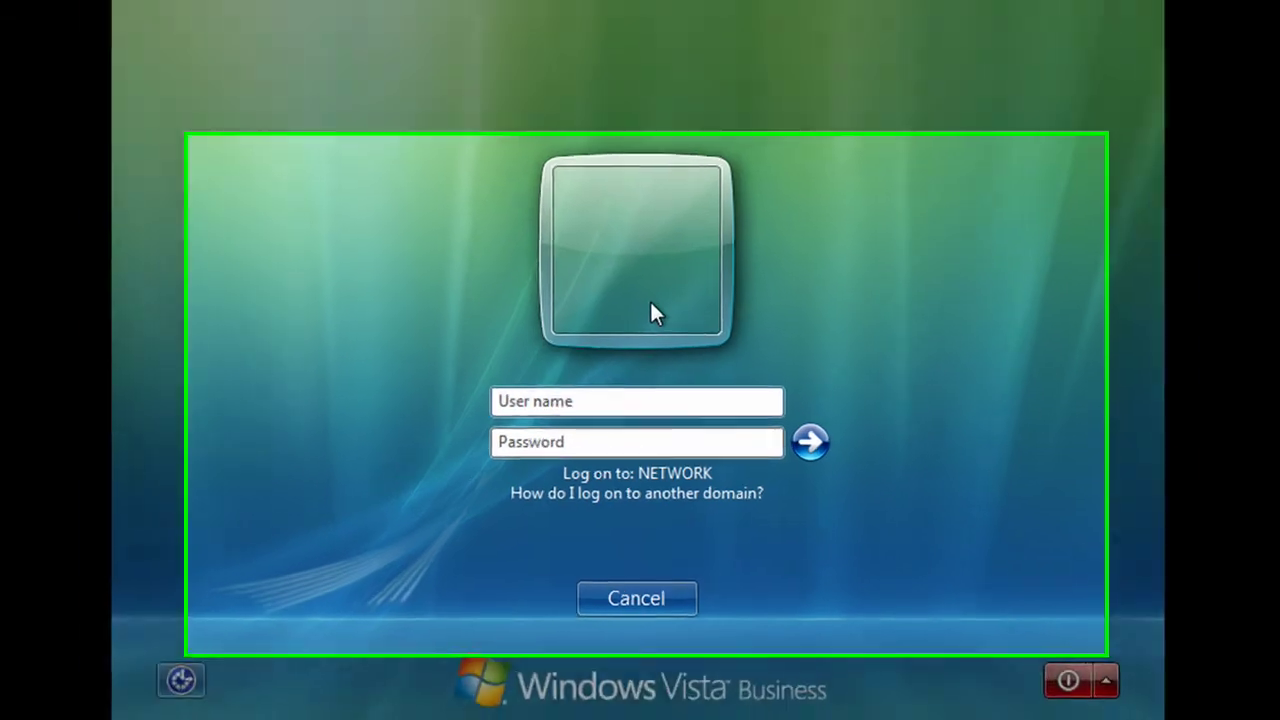
text(NETWORK)
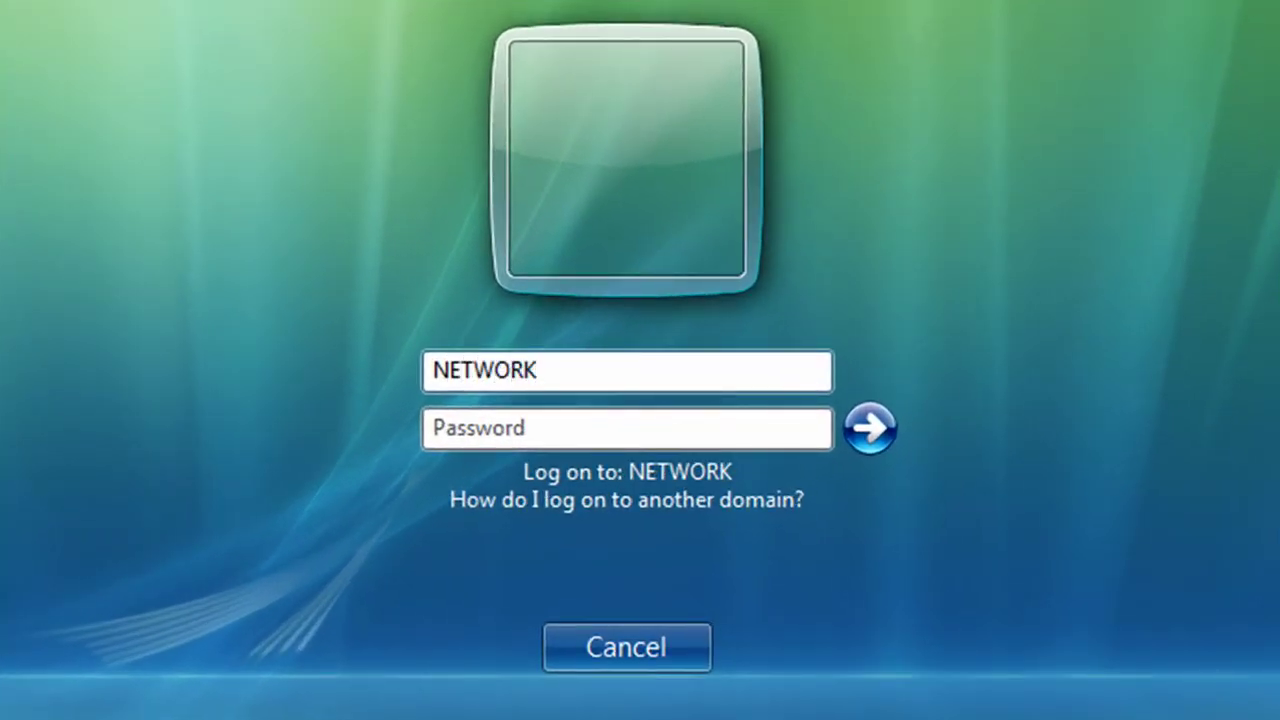
text(\admmi)
key(BackSpace)
key(BackSpace)
text(inis)
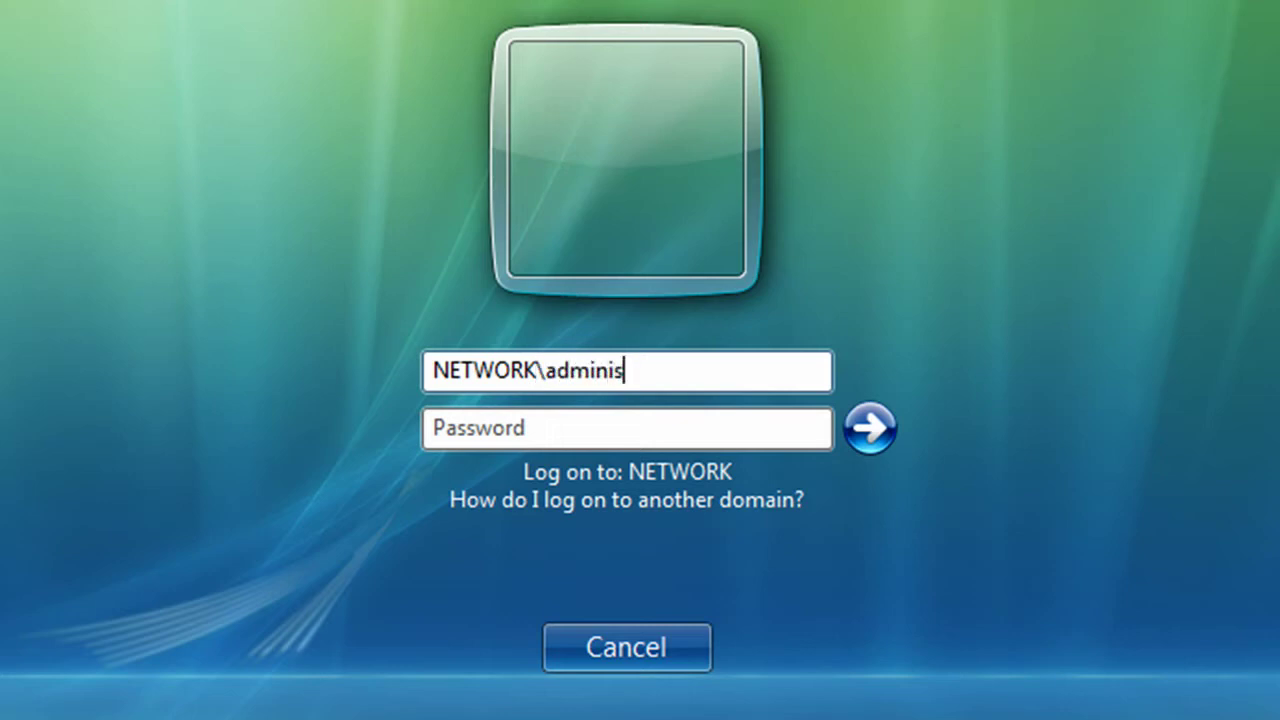
text(trator)
key(Tab)
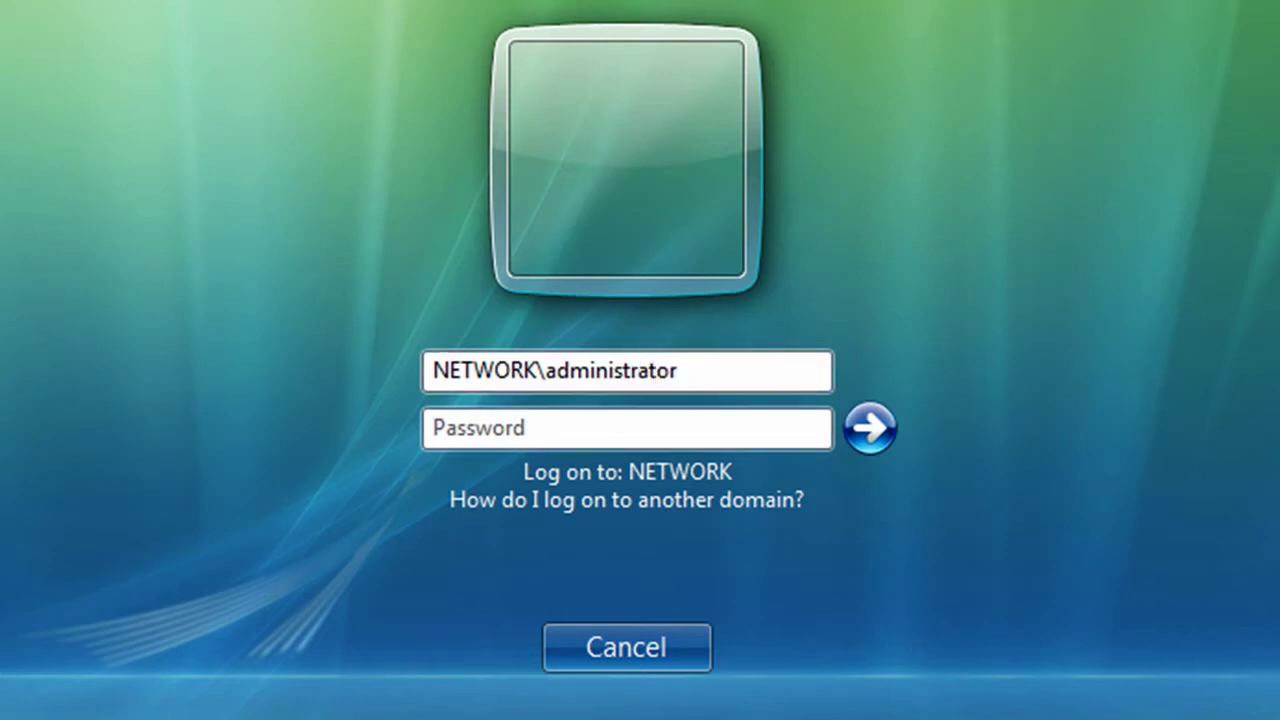
text(•••••)
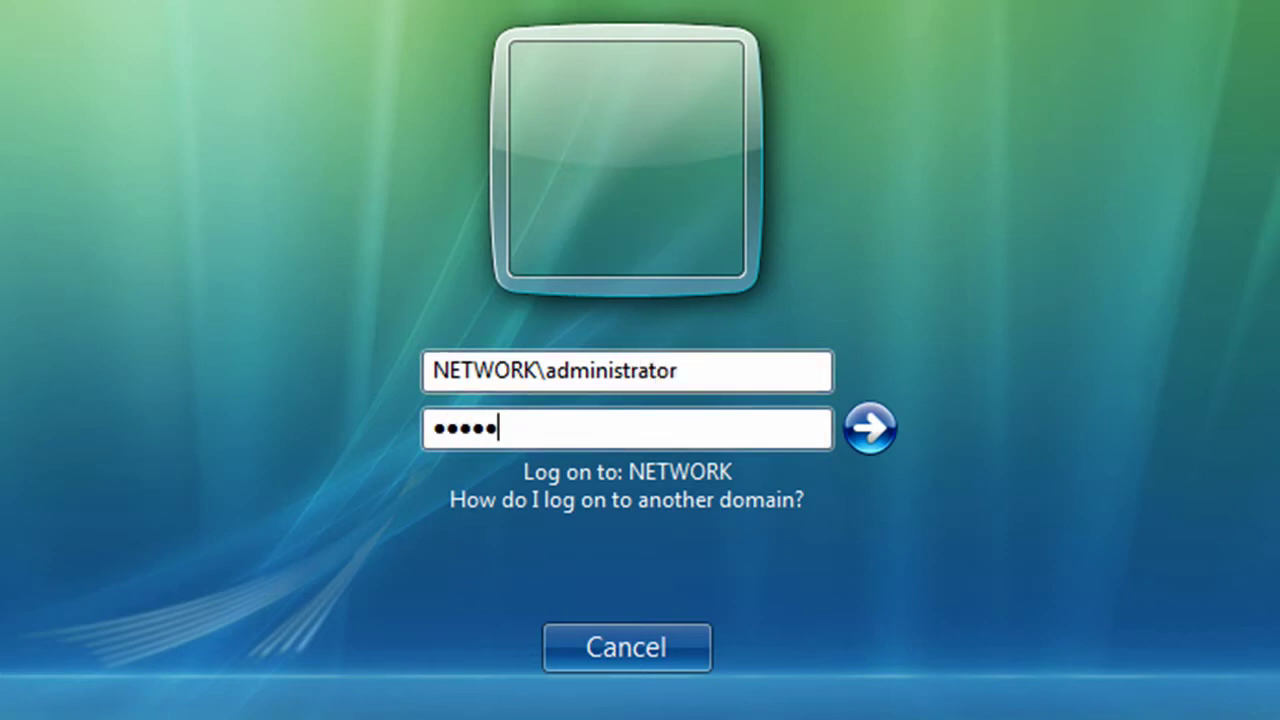
text(•••)
key(Return)
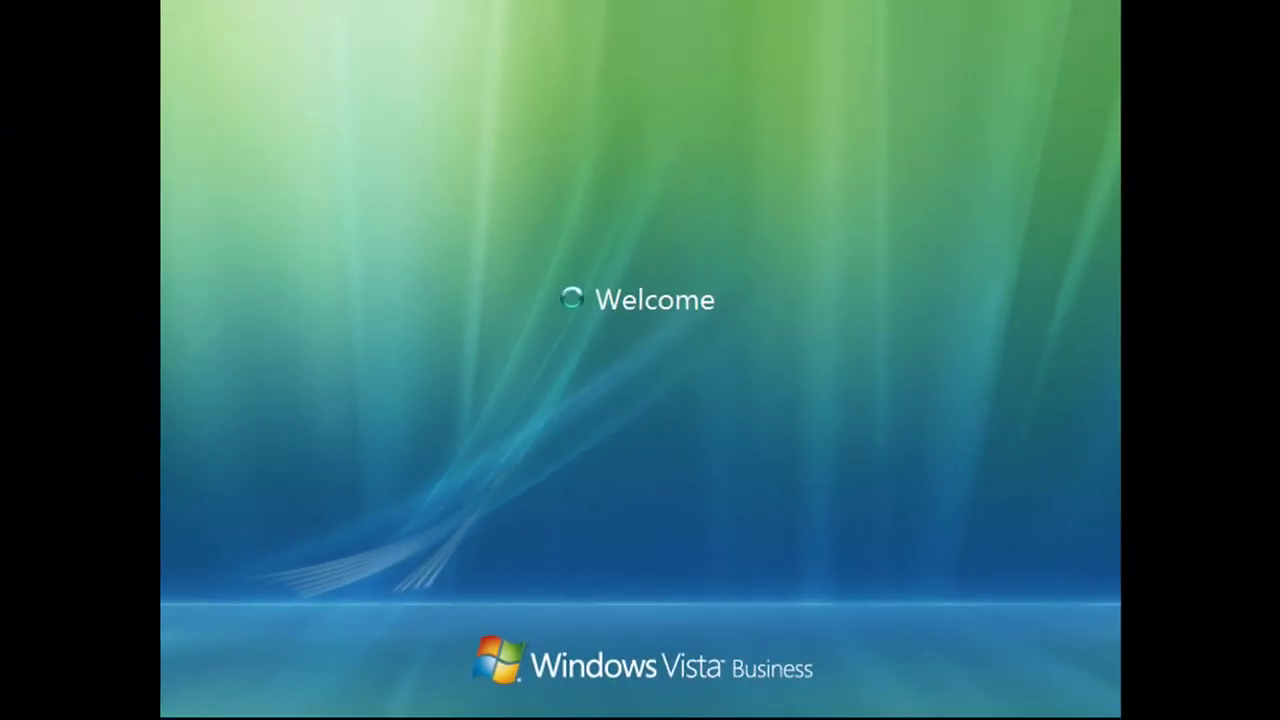
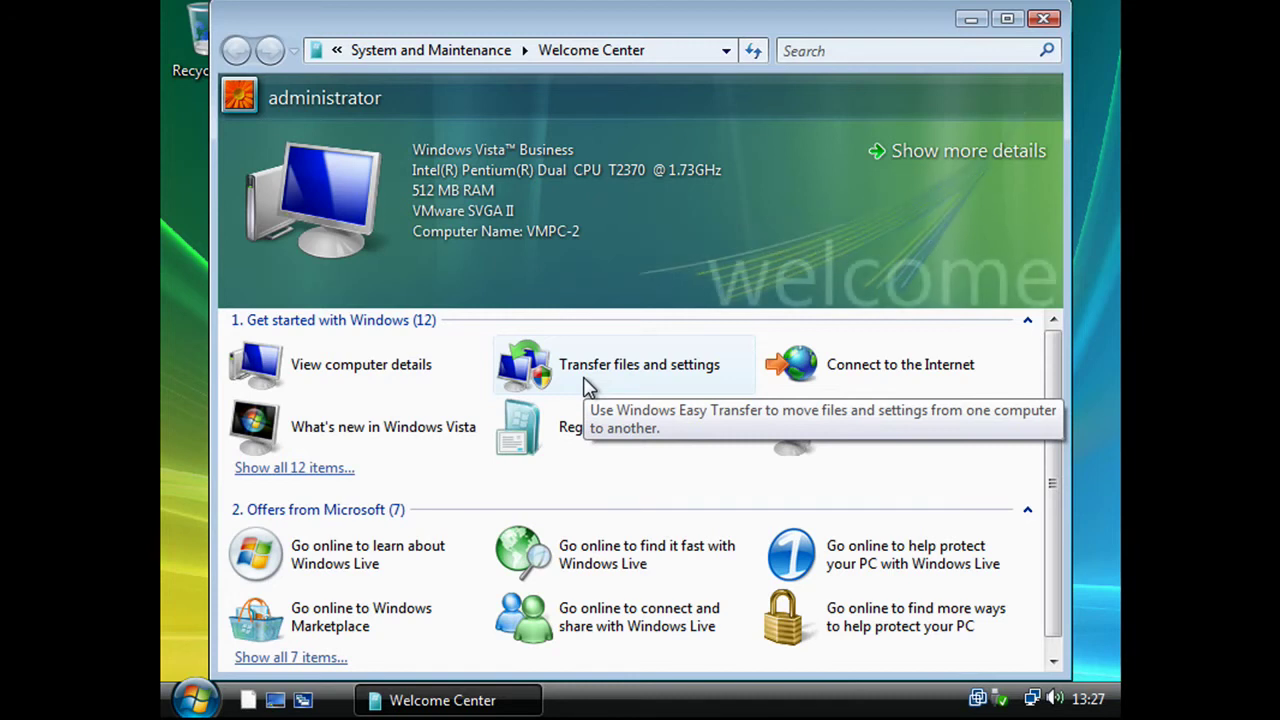
Close the Welcome Center and launch cmd from Start Search as administrator.
click(1043, 18)
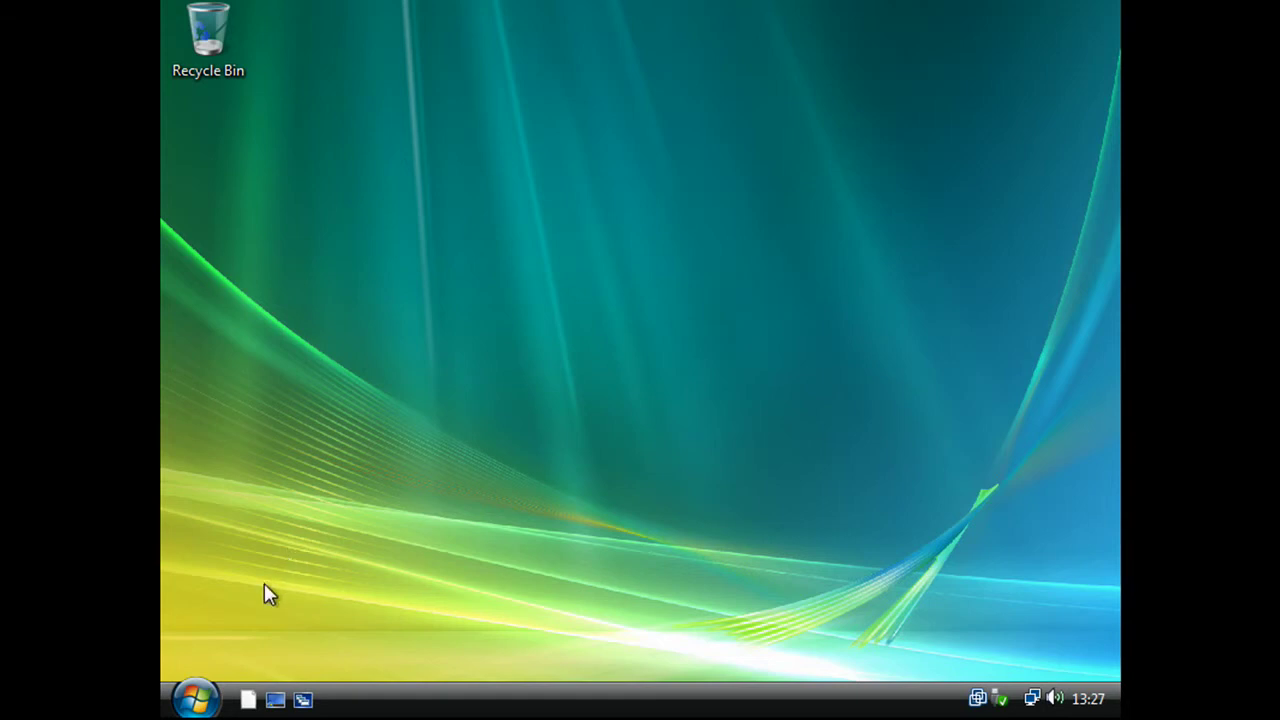
click(200, 700)
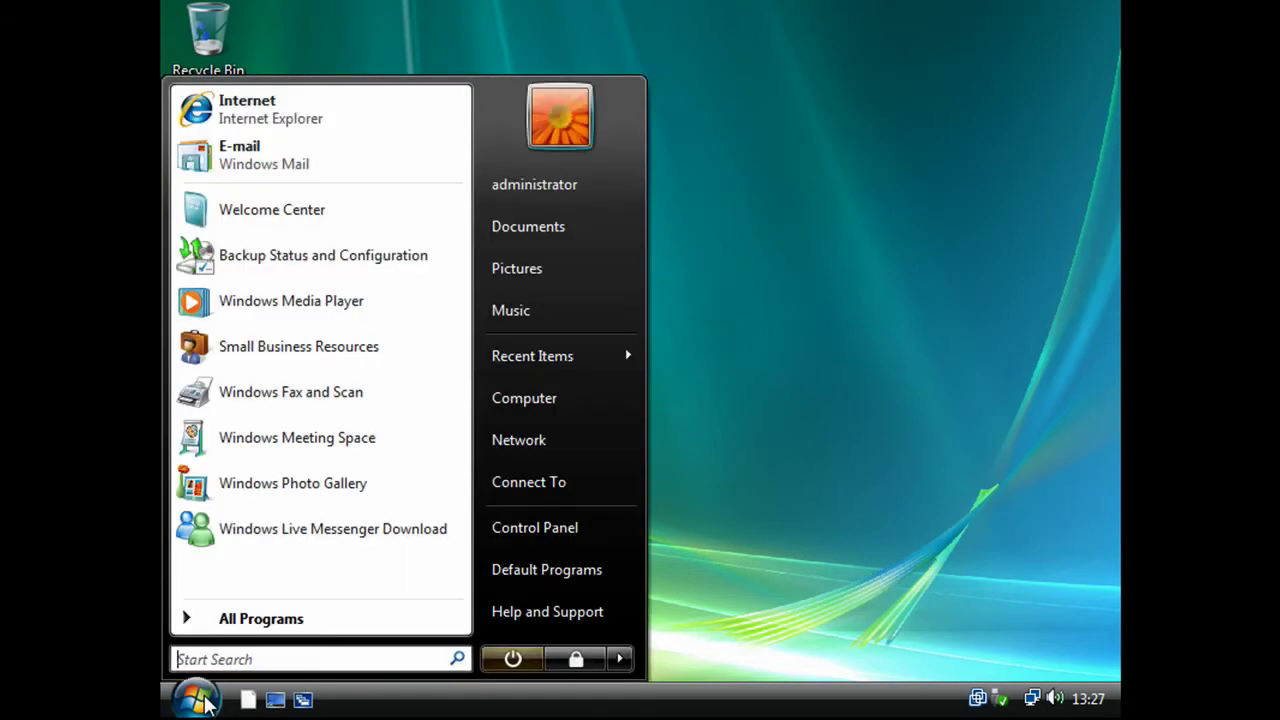
text(cmd)
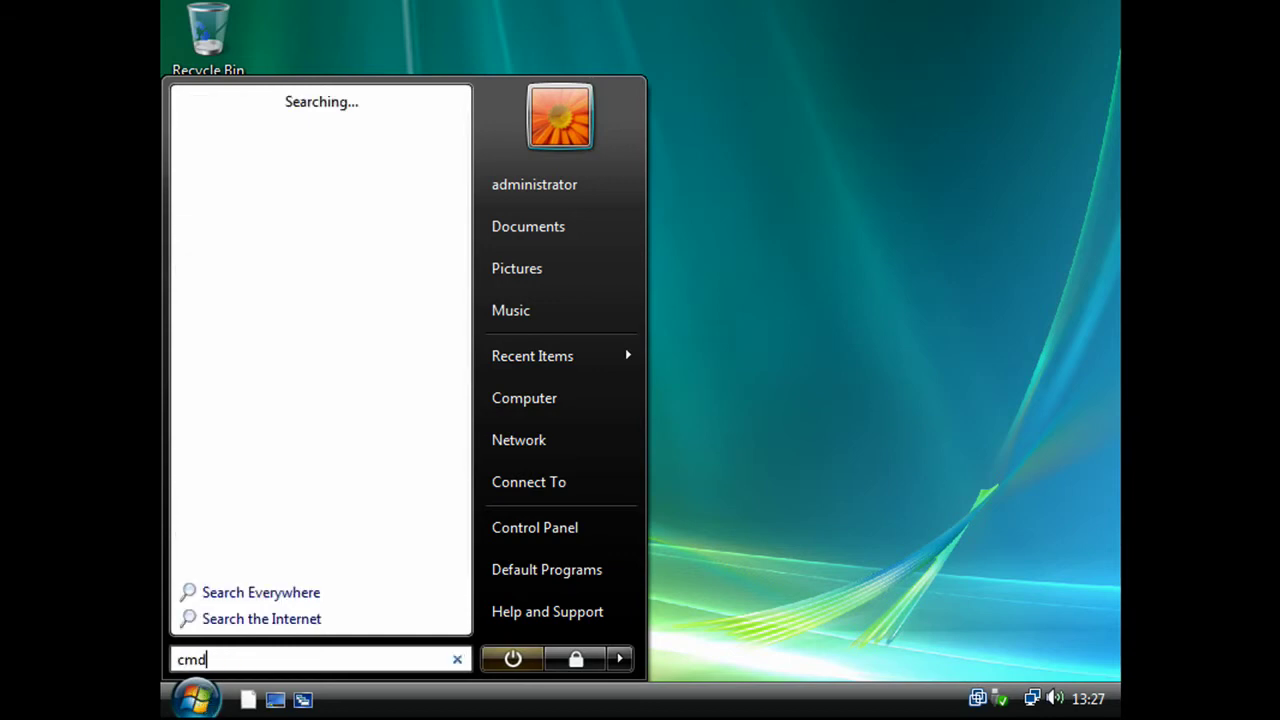
key(Return)
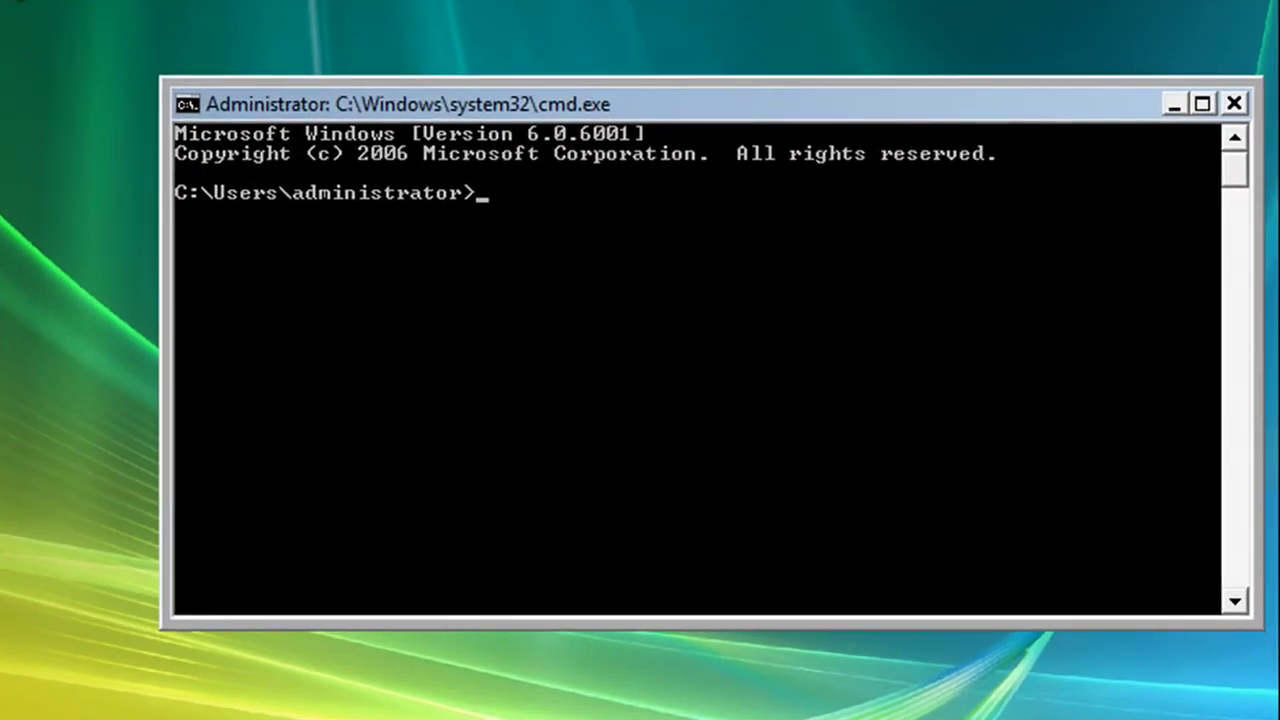
Run gpupdate /force, then answer Y to log off after both policy updates complete.
text(gpupdate )
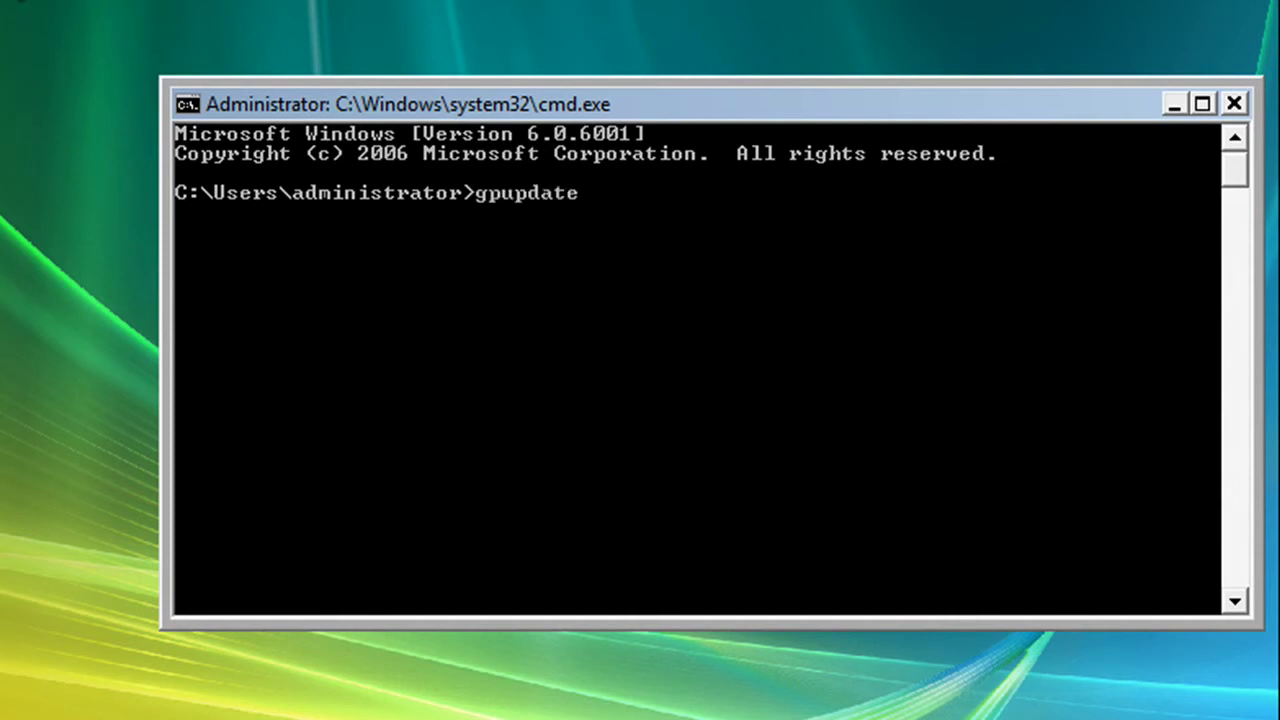
text(/force)
key(Return)
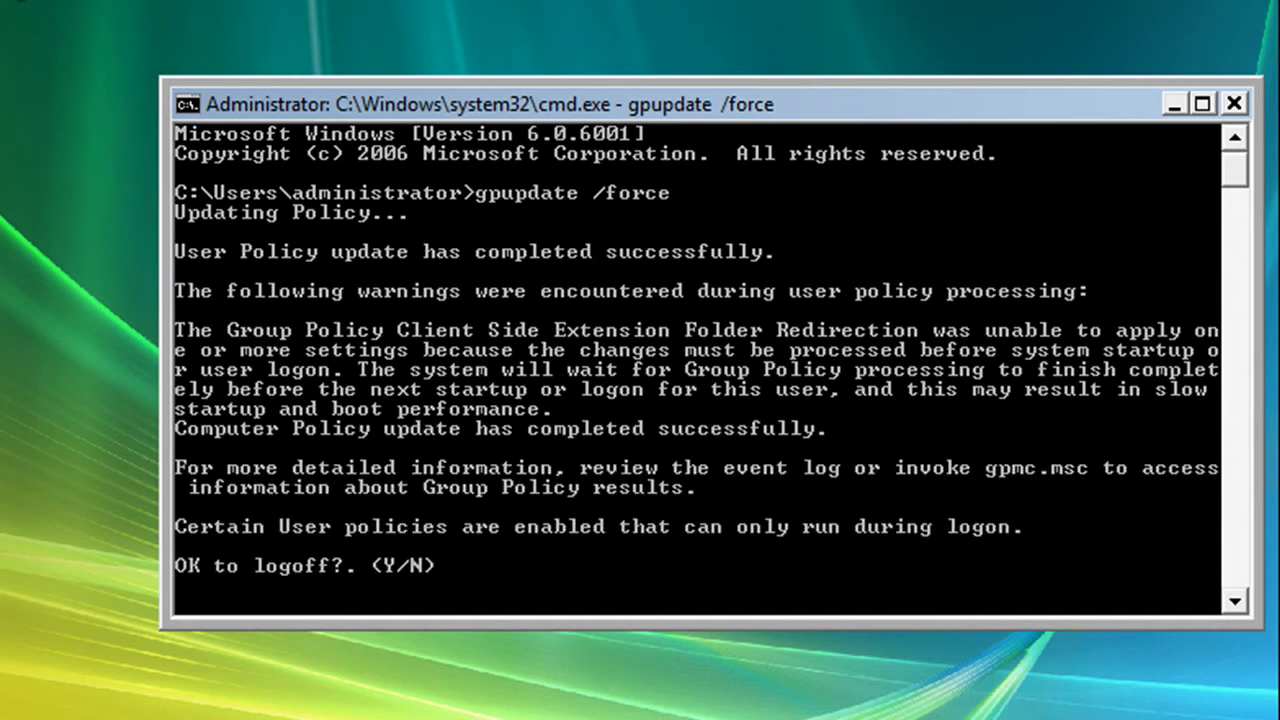
text(y)
key(Return)
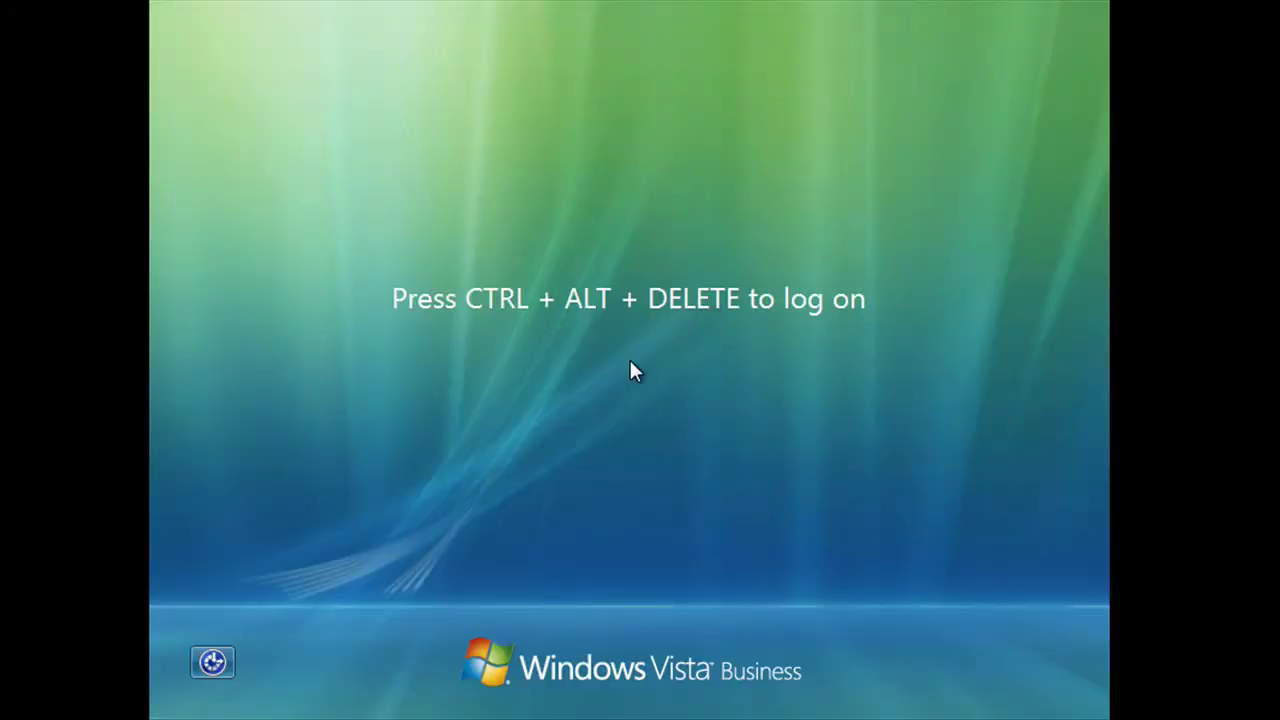
Log on as NETWORK\administrator with the account password, then untick Welcome Center's Run at startup and close it.
key(ctrl+alt+Delete)
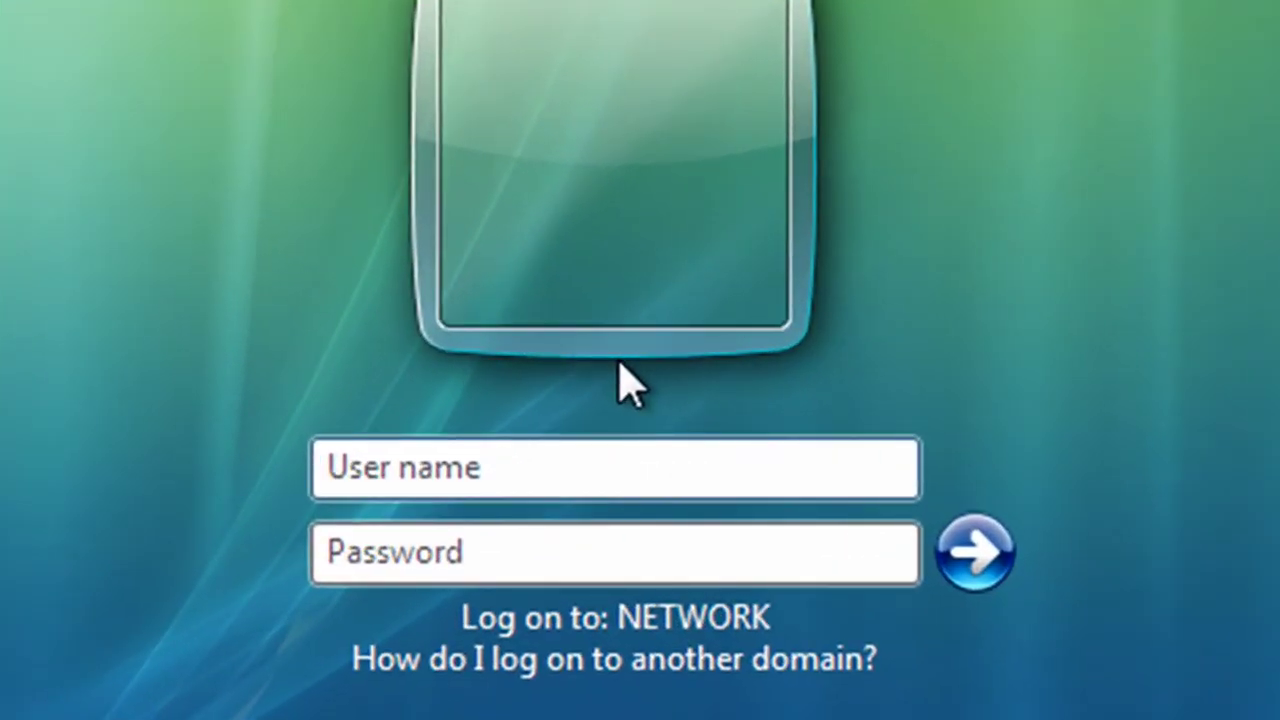
text(administrator)
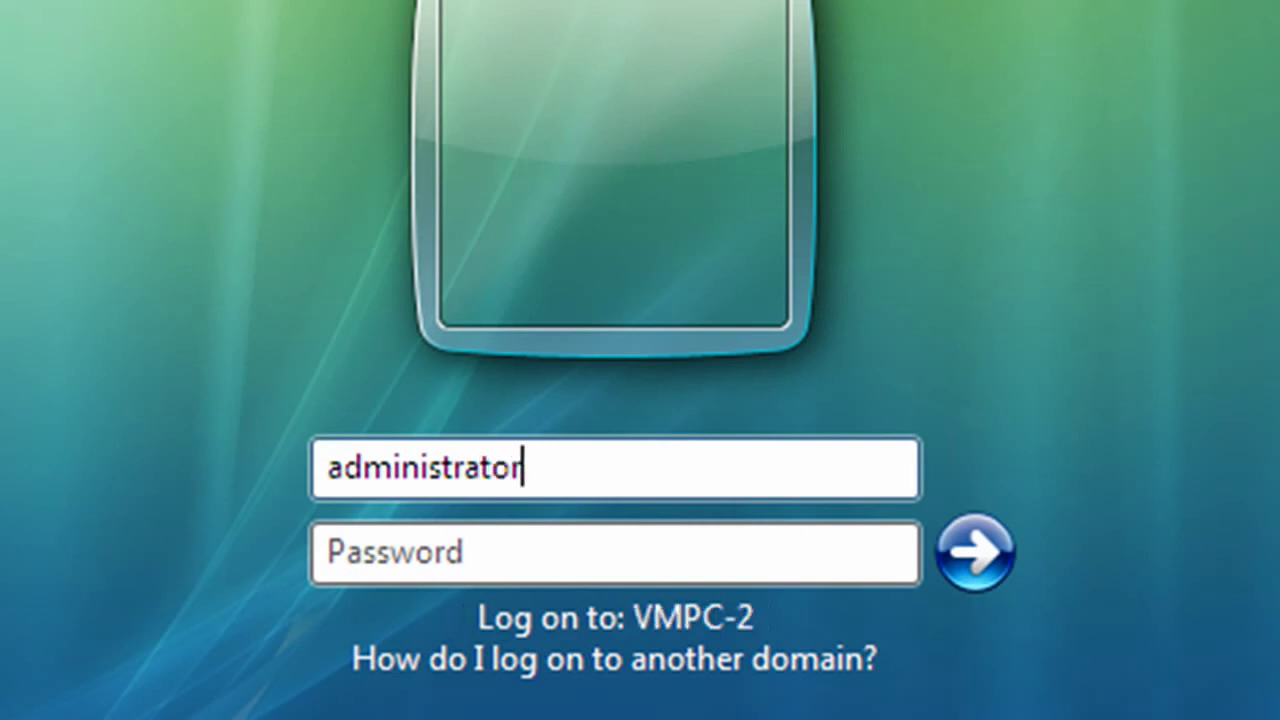
key(BackSpace)
key(BackSpace)
key(BackSpace)
key(BackSpace)
key(BackSpace)
key(BackSpace)
key(BackSpace)
key(BackSpace)
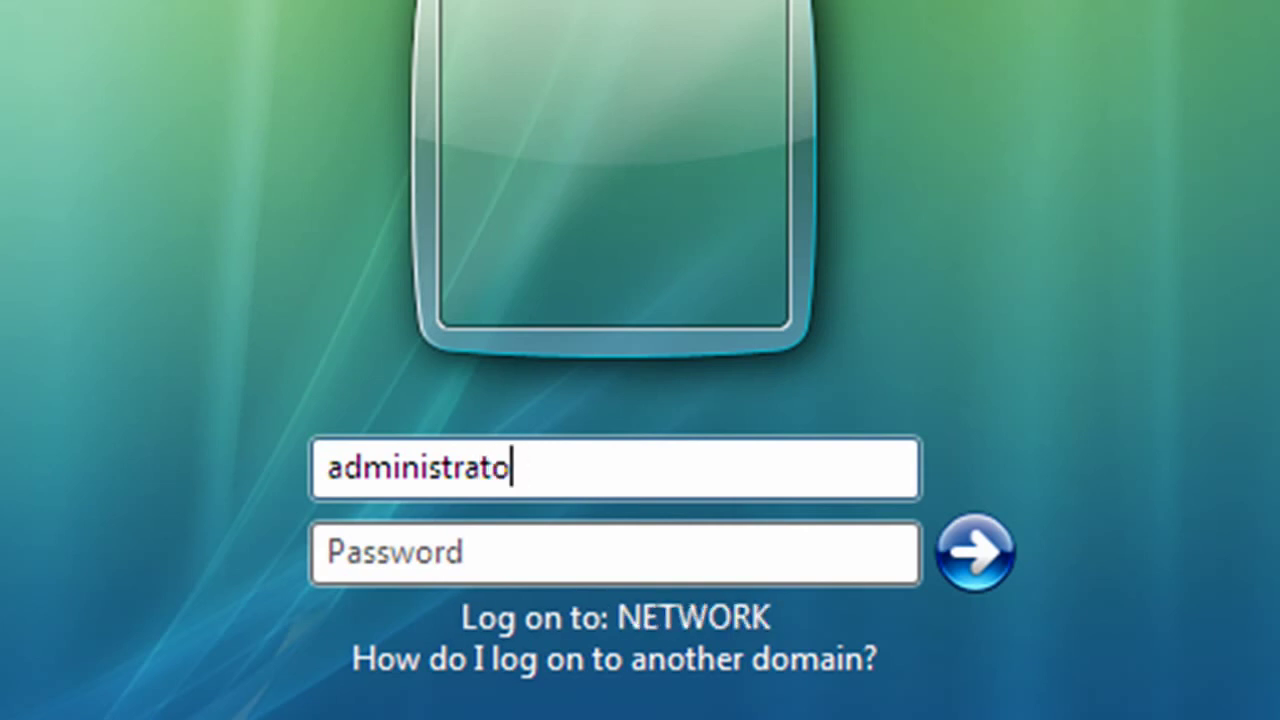
key(BackSpace)
key(BackSpace)
key(BackSpace)
key(BackSpace)
key(BackSpace)
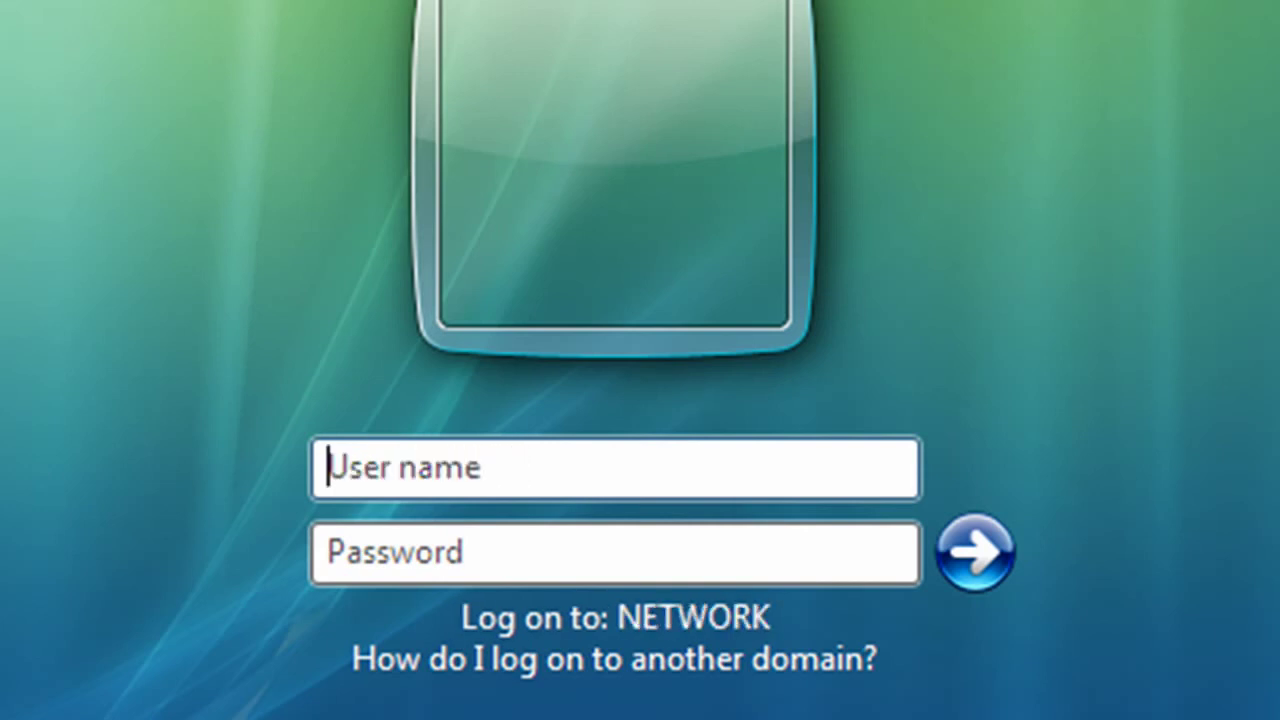
text(NETWORK)
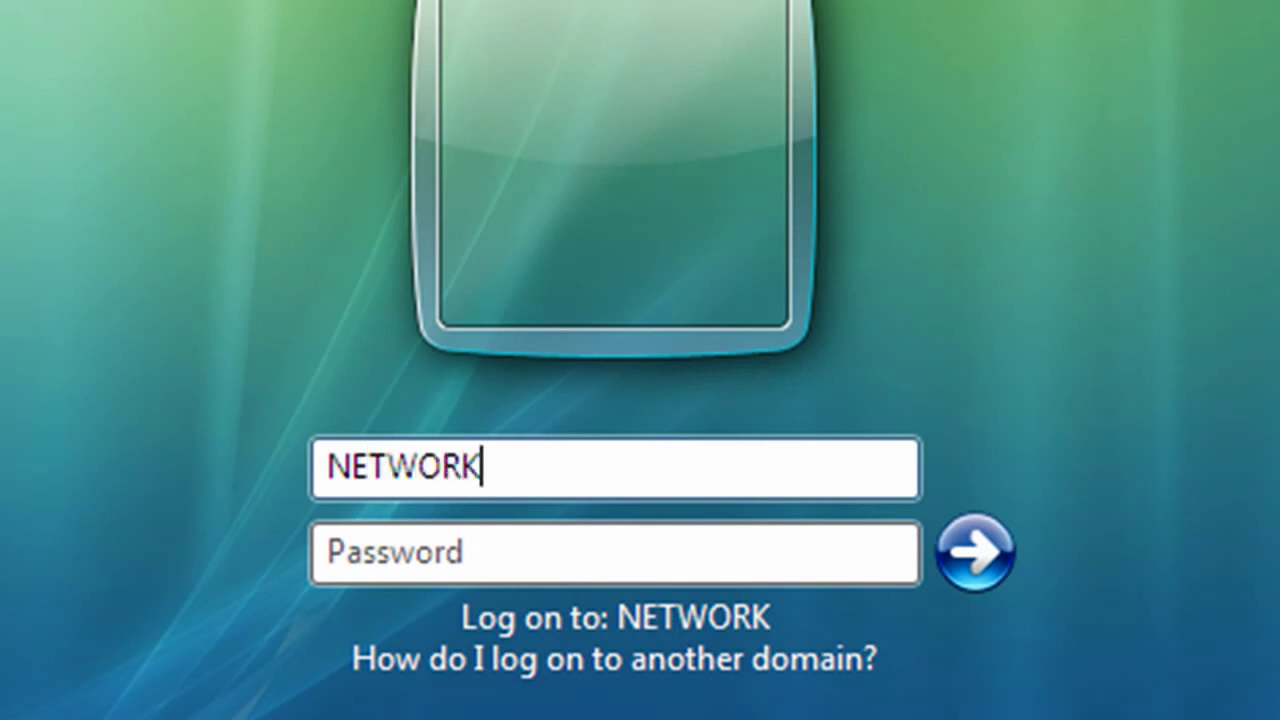
text(\administrator)
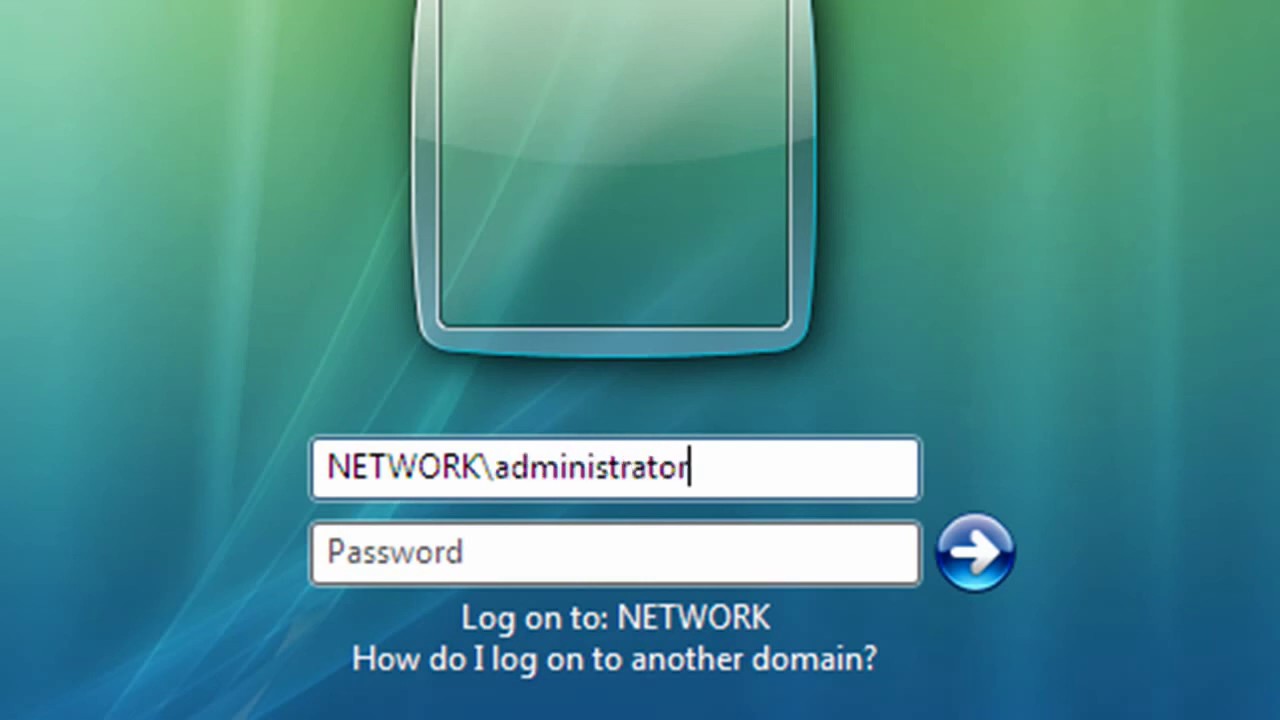
key(Tab)
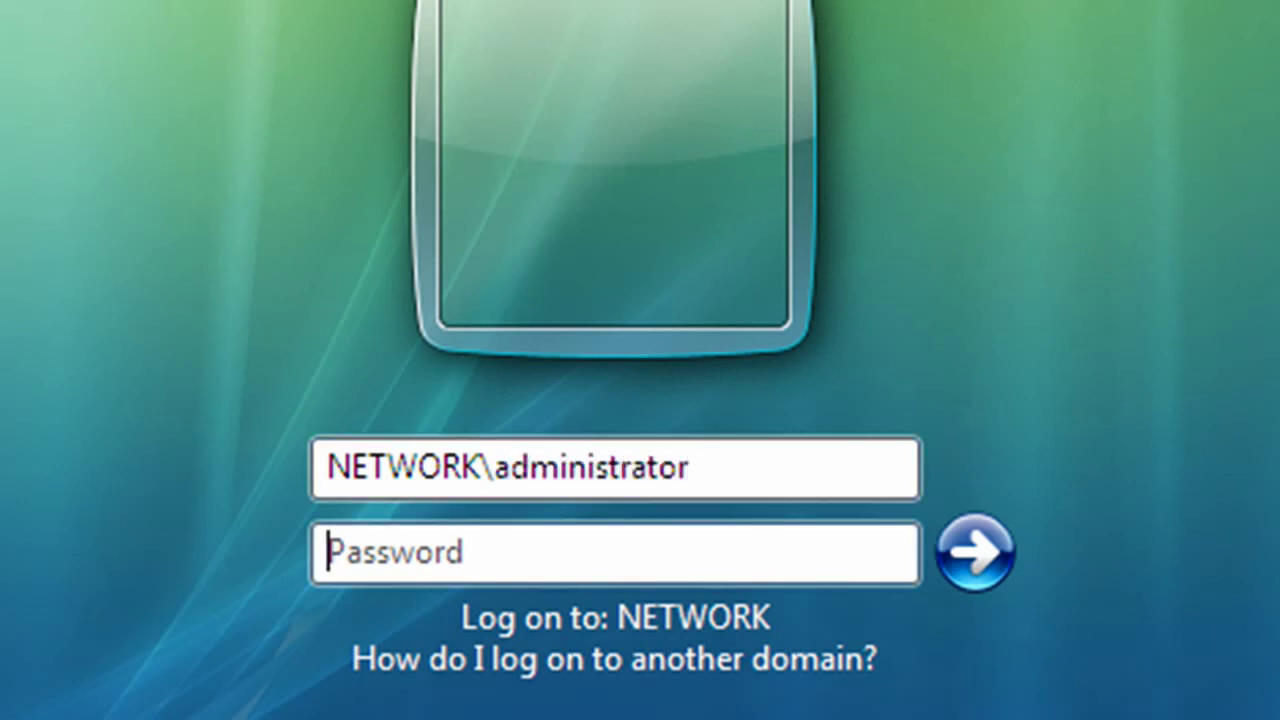
text(•••••••)
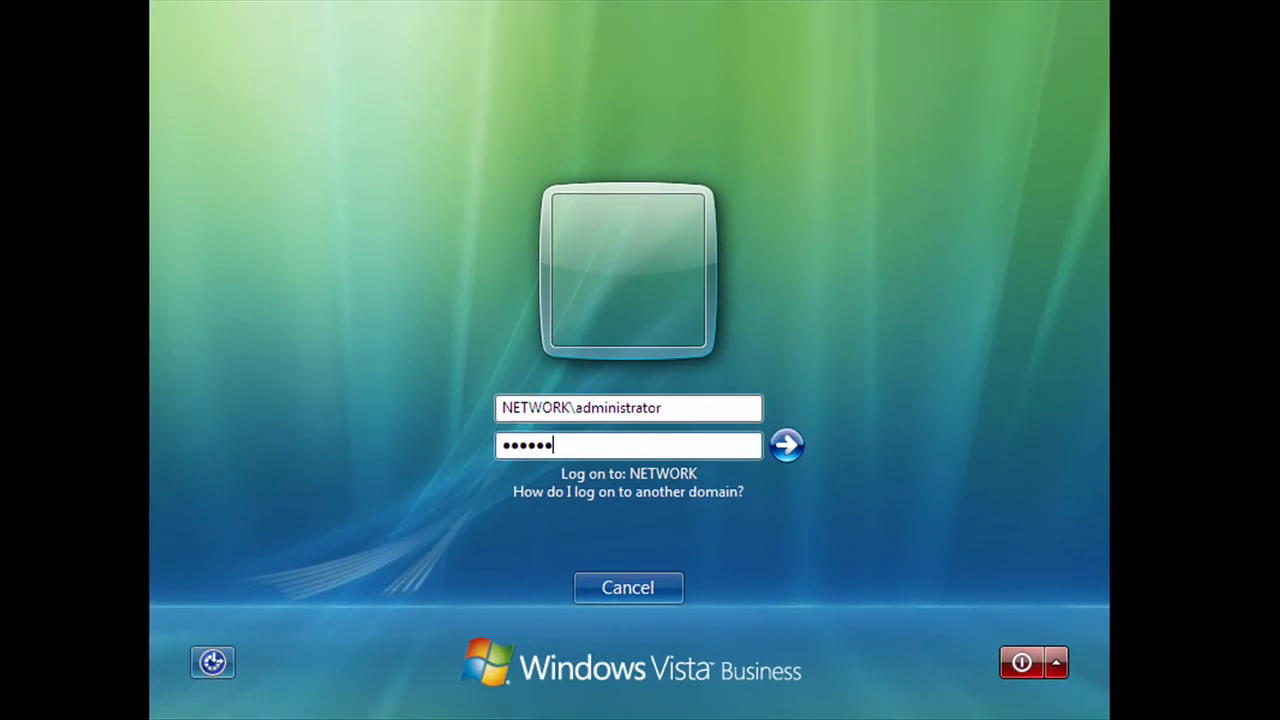
text(•)
key(Return)
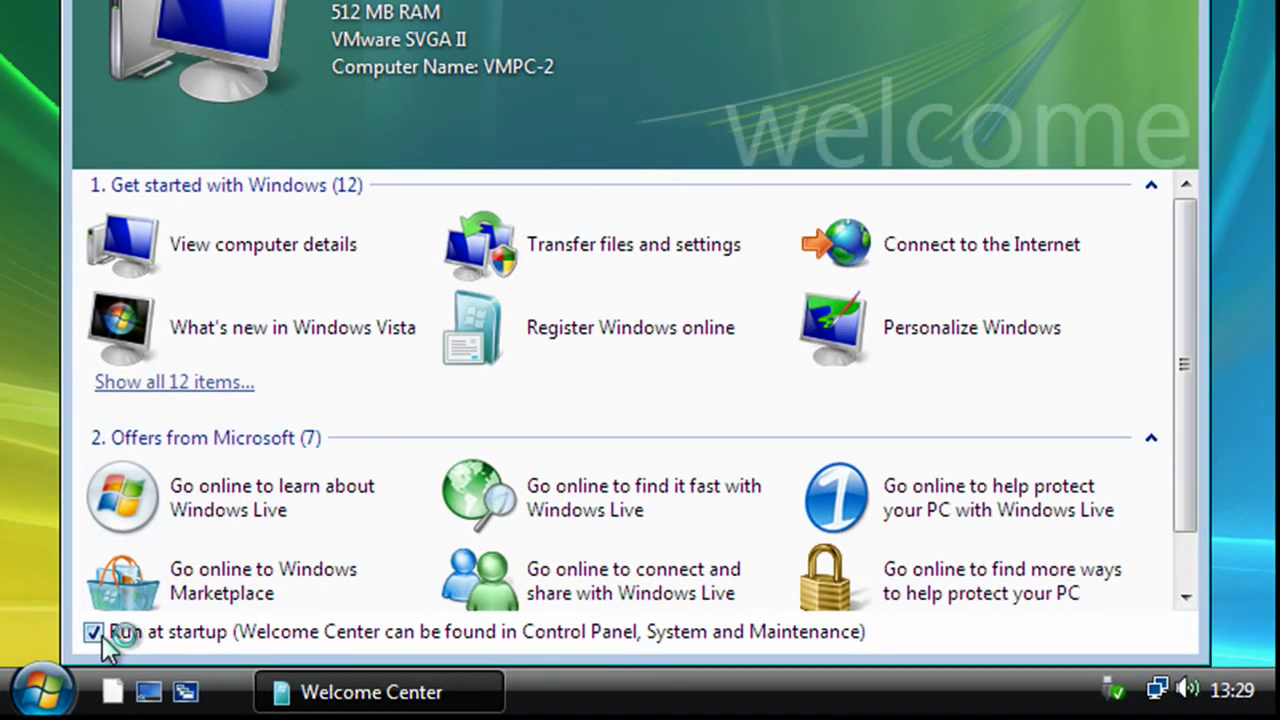
click(93, 632)
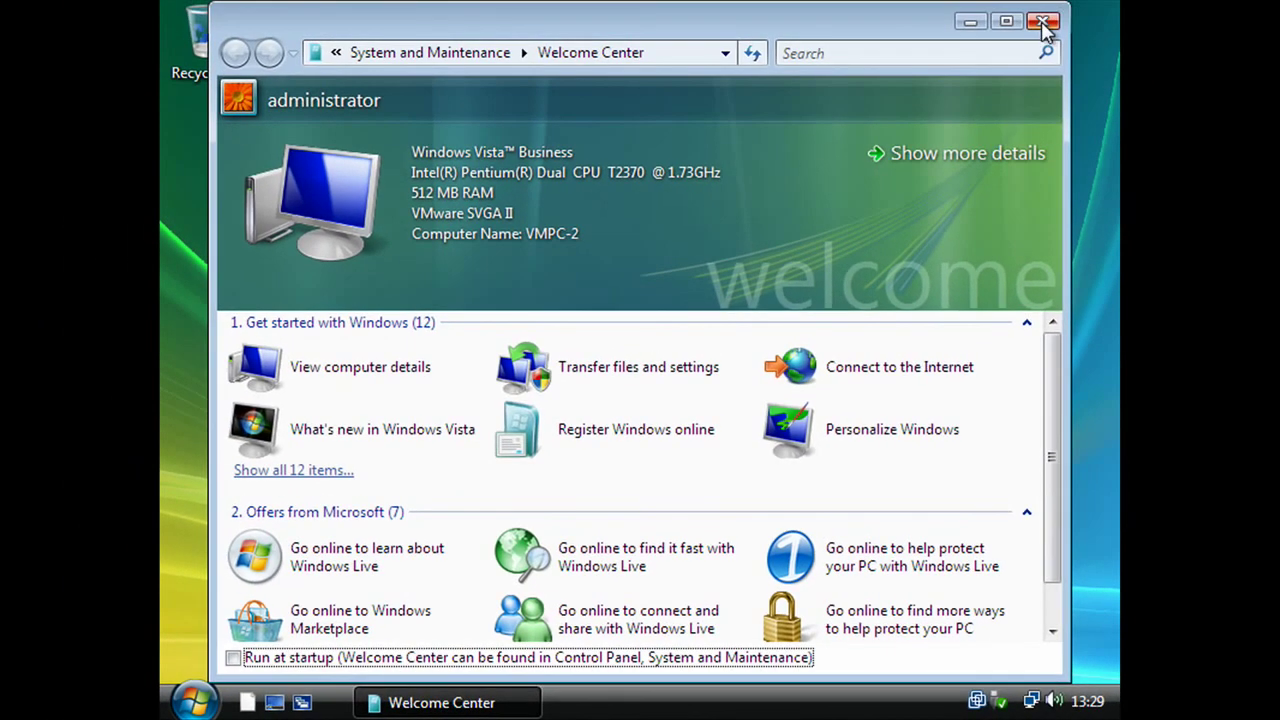
click(1174, 0)
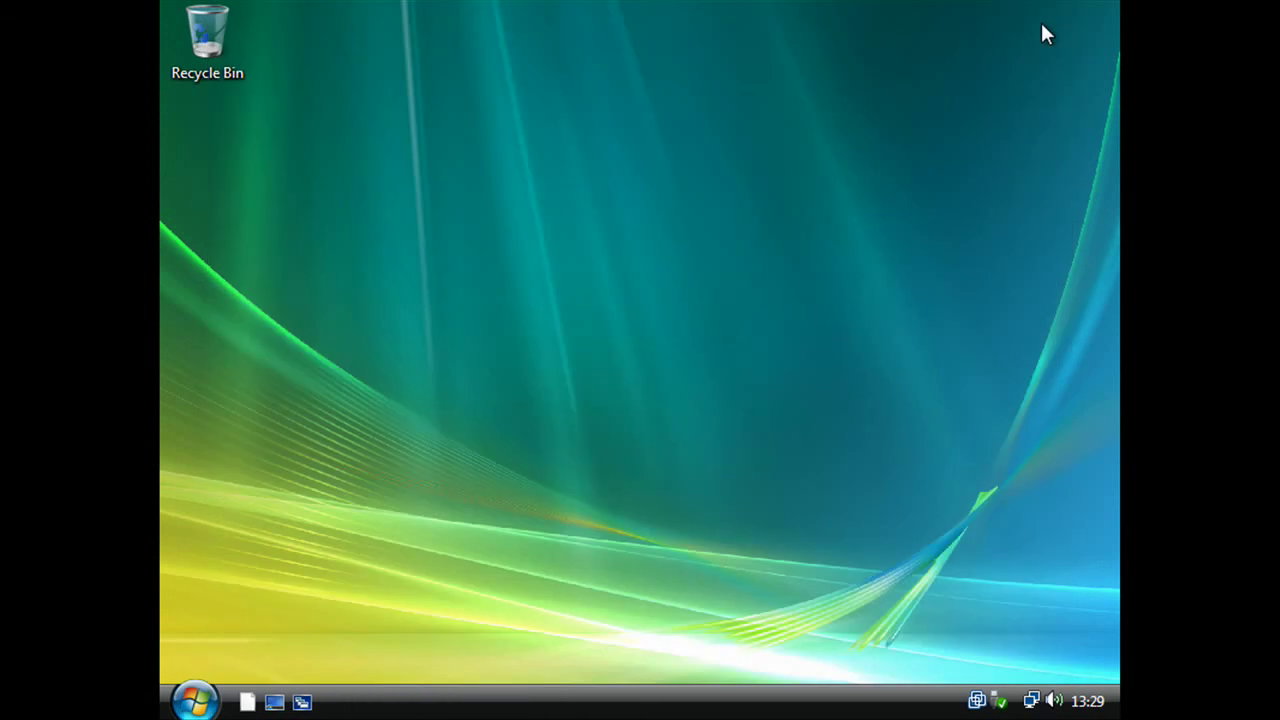